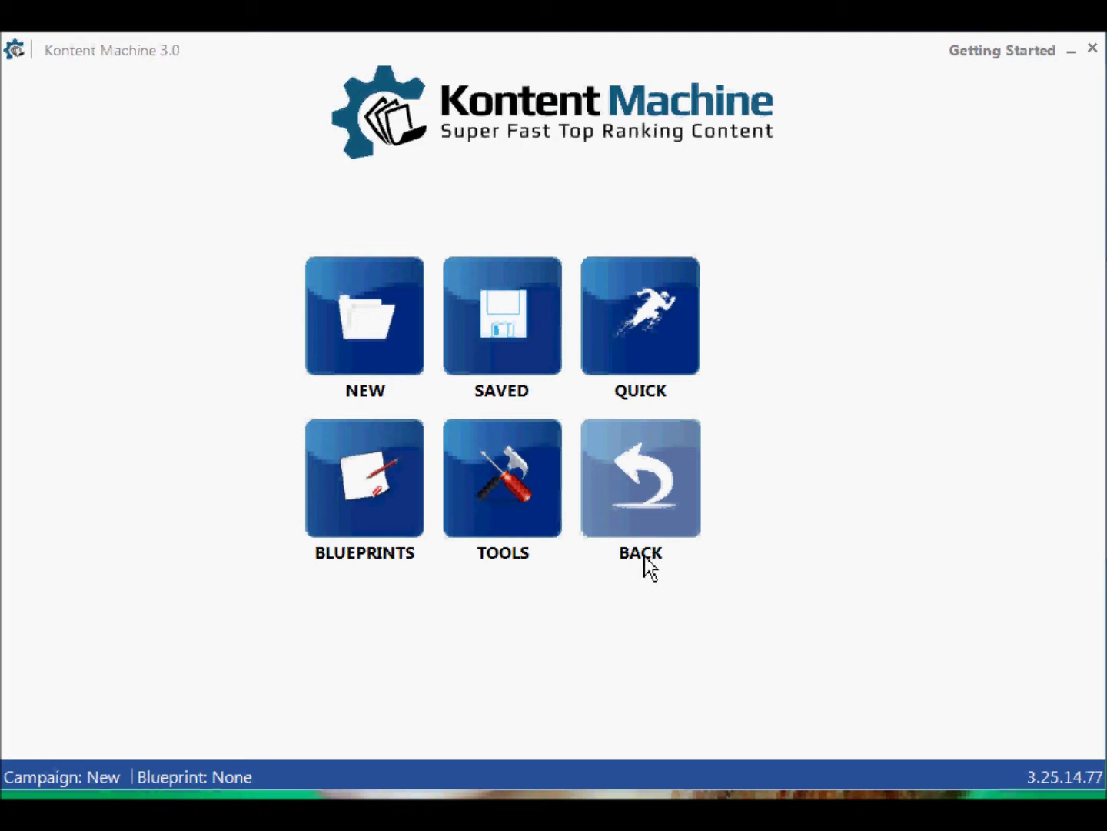
- Start a new campaign and browse the Content Source list, keeping Built-In Article Scraper
{"action": "left_click", "coordinate": [367, 340]}
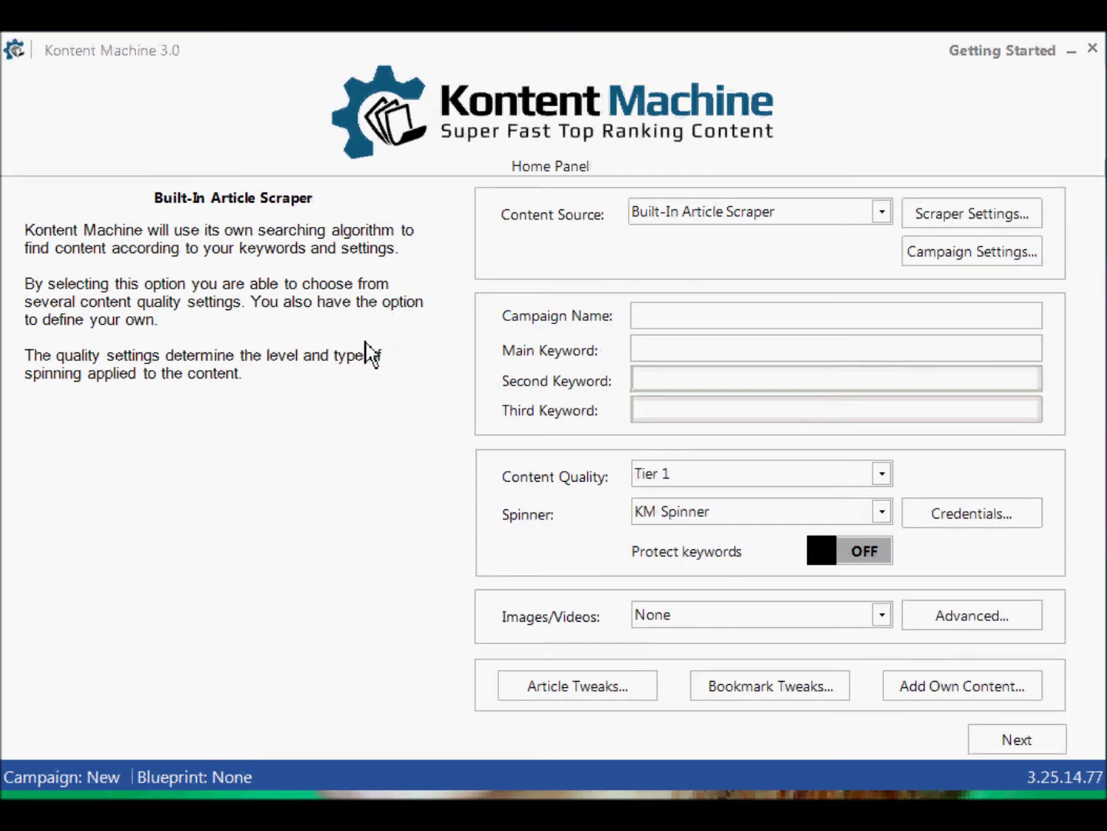
{"action": "left_click", "coordinate": [883, 214]}
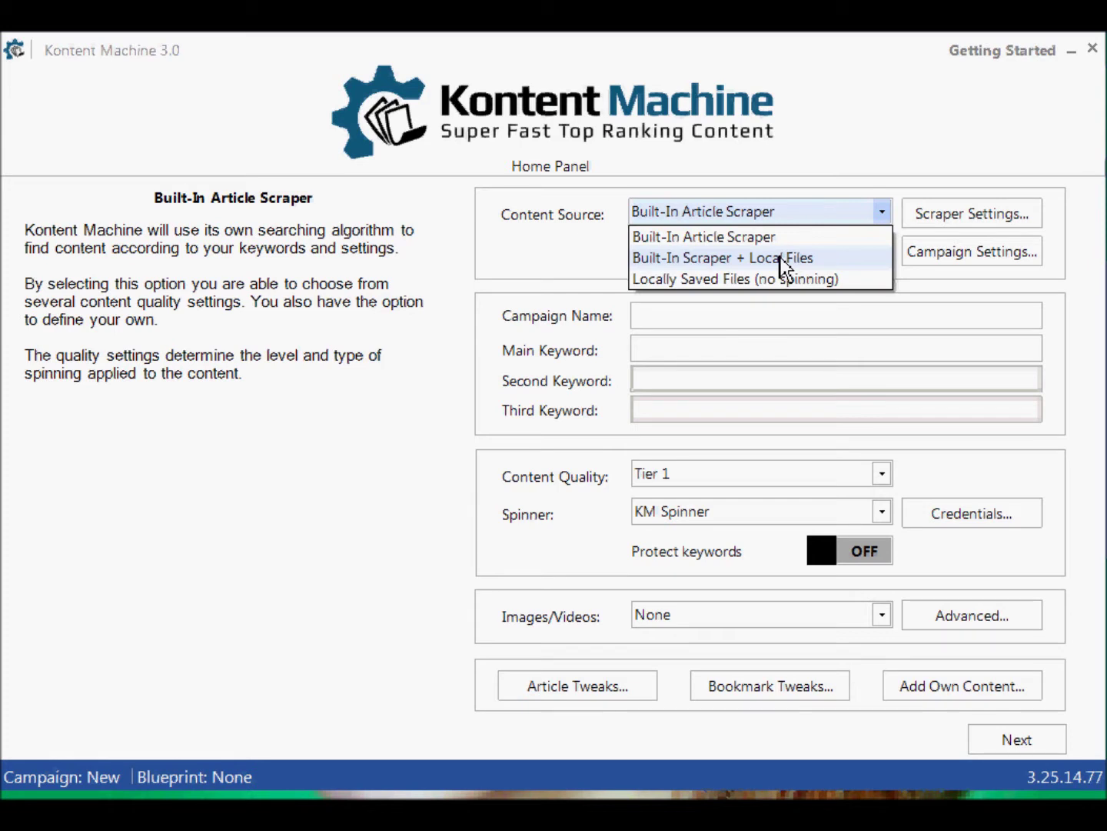
{"action": "left_click", "coordinate": [535, 256]}
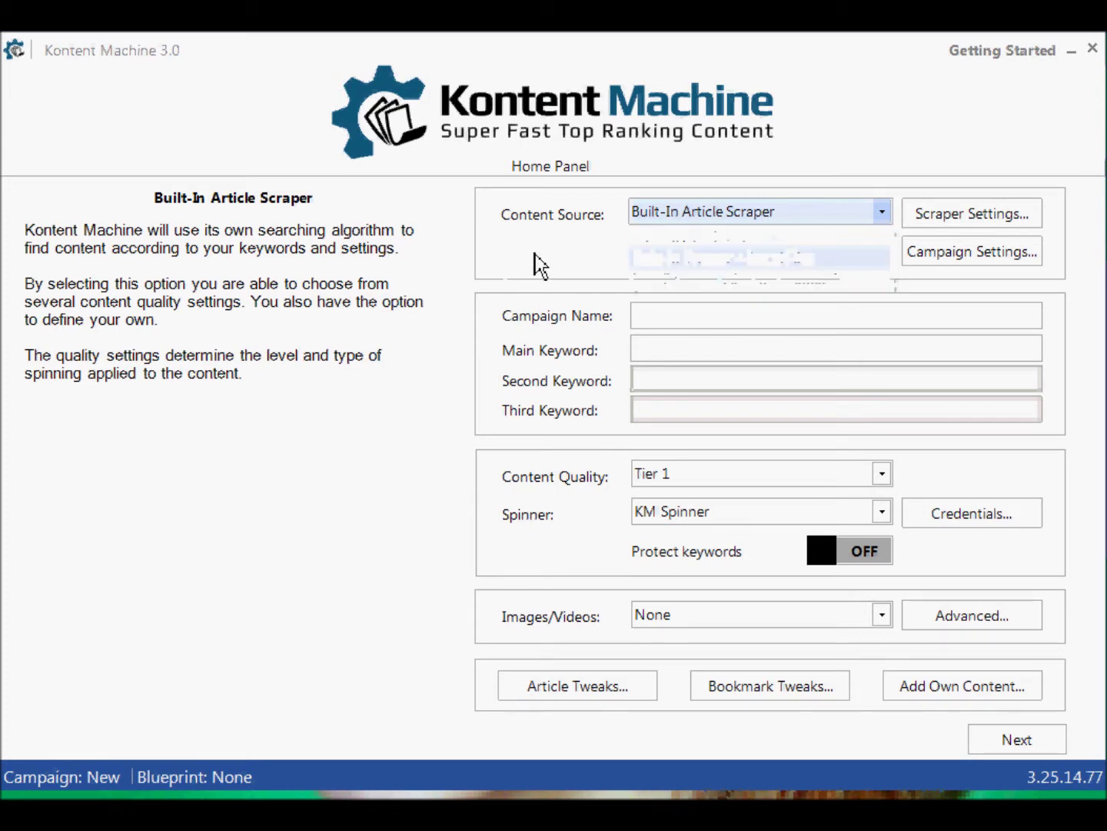
- Look through Scraper Settings and Campaign Settings without changes, then select the Campaign Name field
{"action": "left_click", "coordinate": [946, 220]}
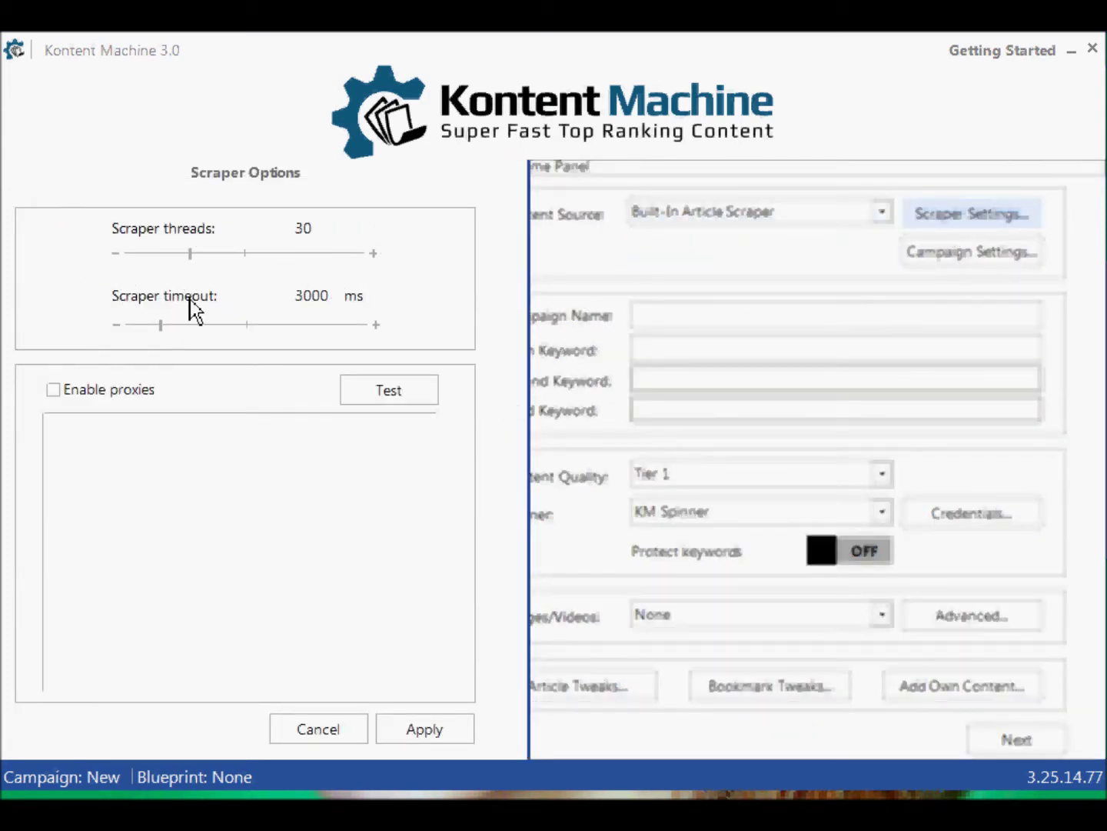
{"action": "left_click", "coordinate": [341, 737]}
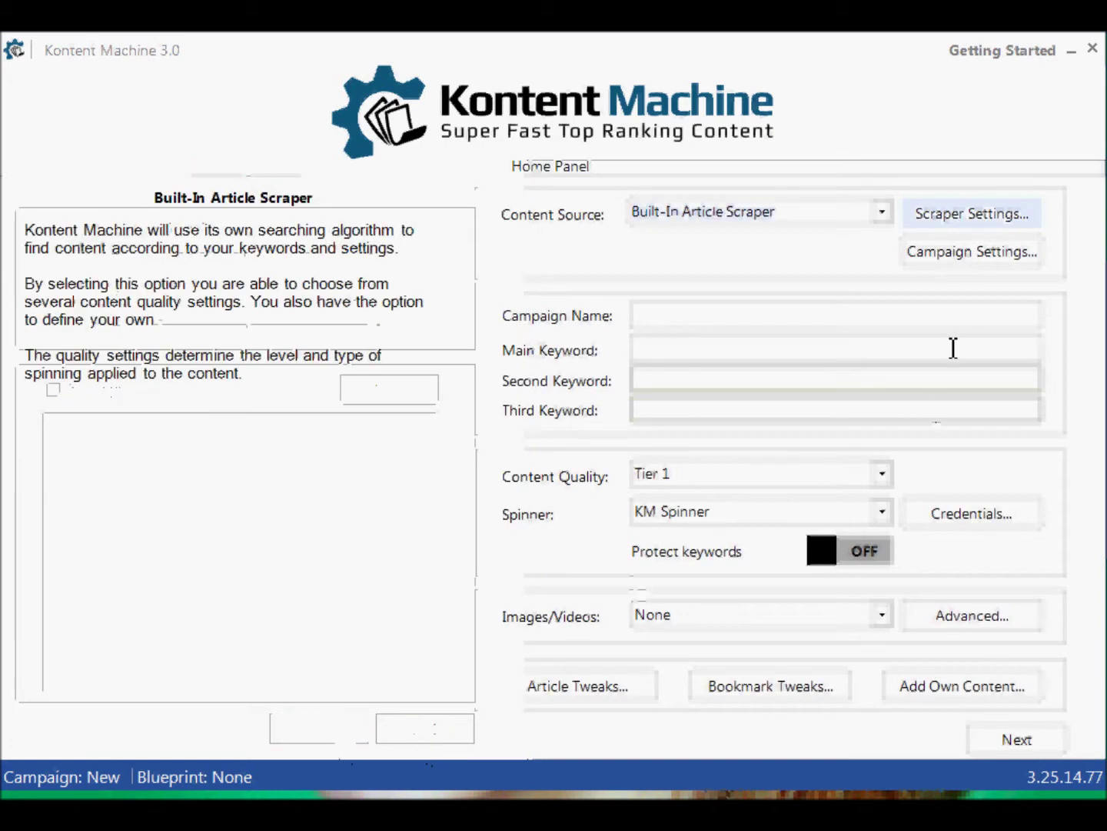
{"action": "left_click", "coordinate": [980, 267]}
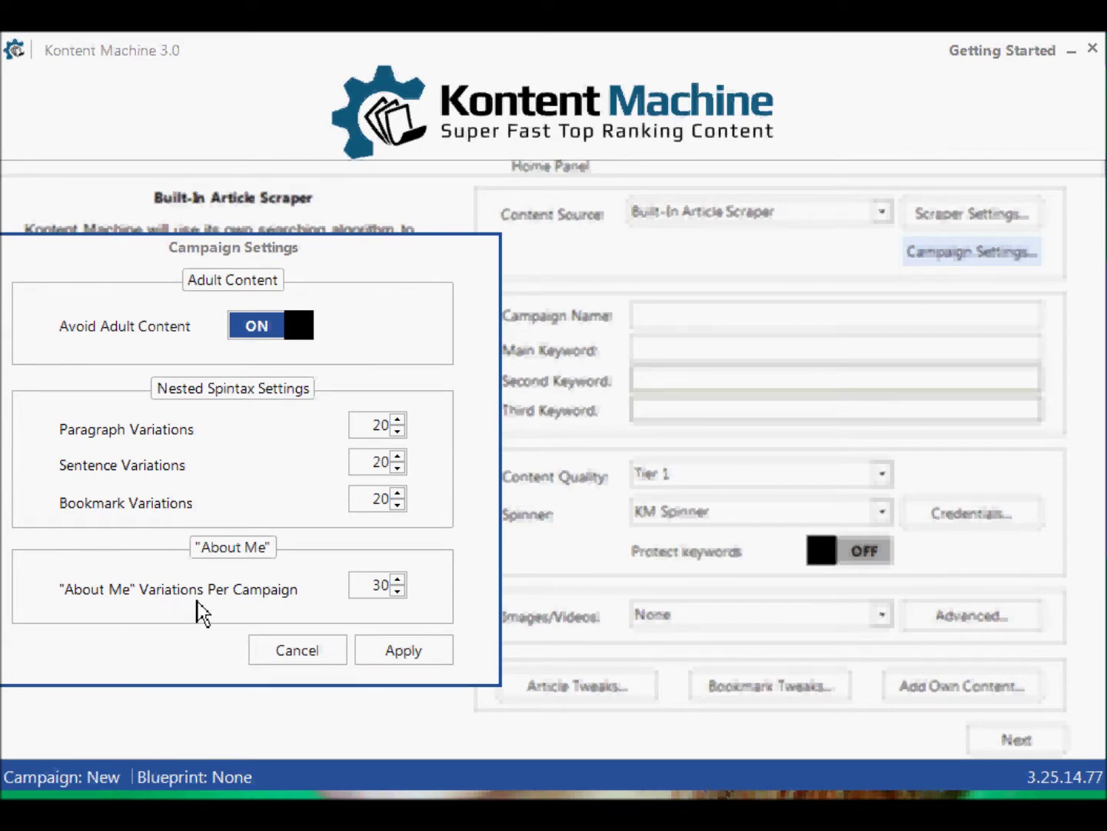
{"action": "left_click", "coordinate": [310, 653]}
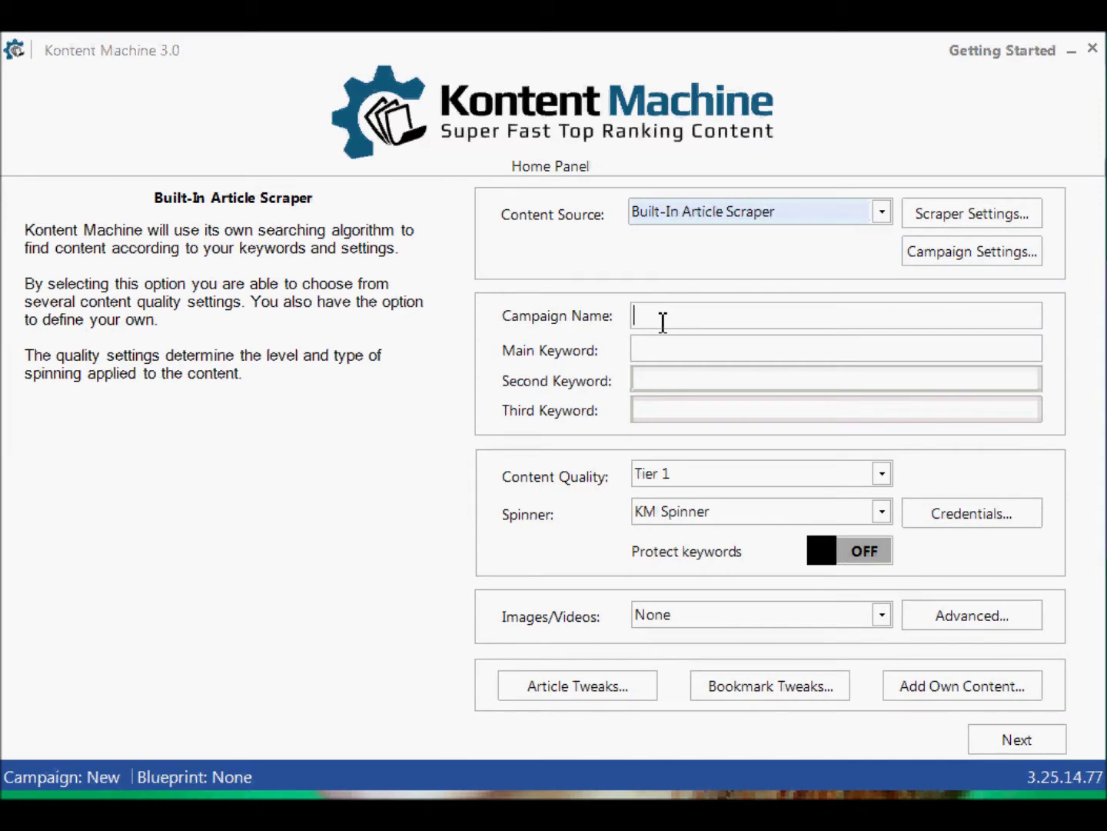
{"action": "left_click", "coordinate": [665, 350]}
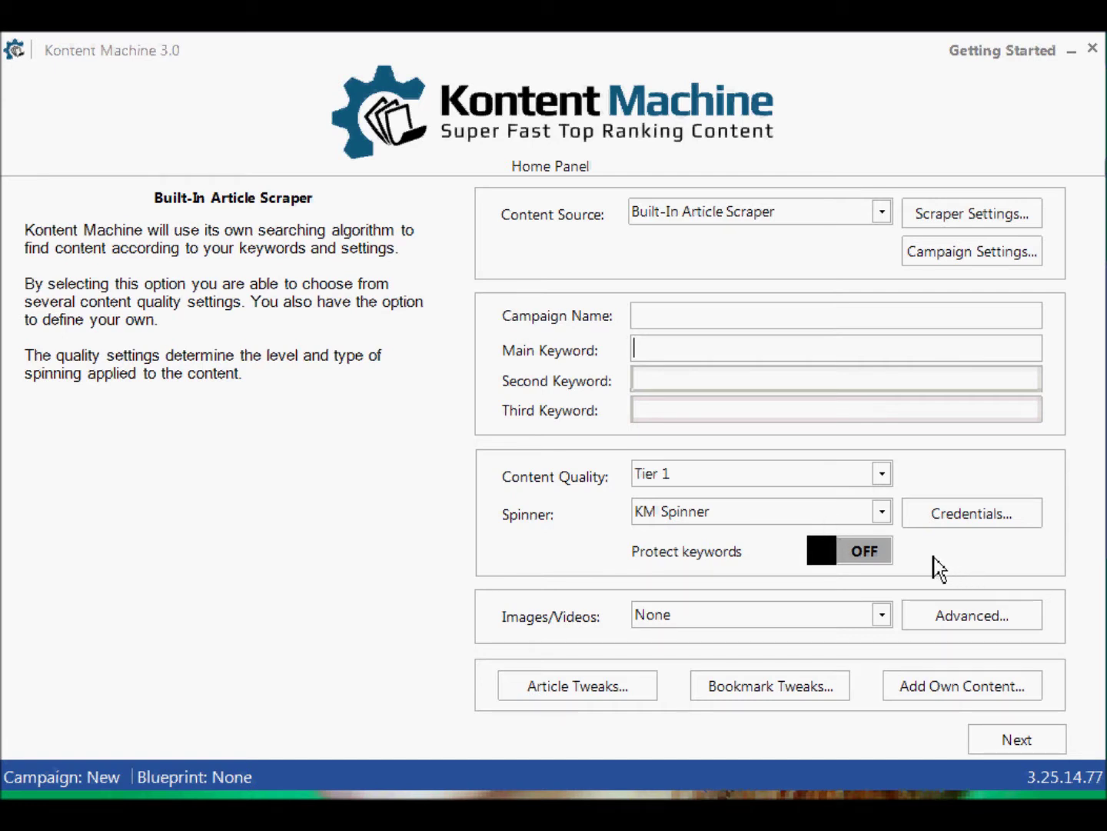
{"action": "left_click", "coordinate": [883, 474]}
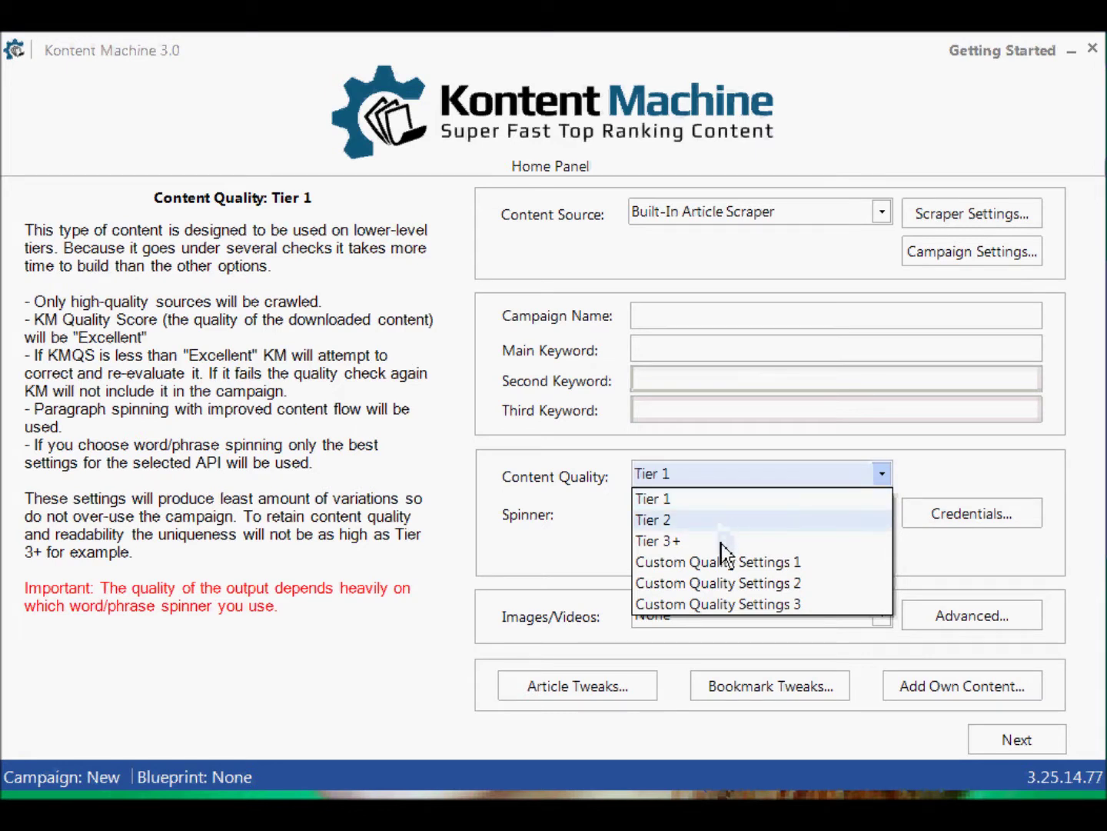
{"action": "left_click", "coordinate": [570, 519]}
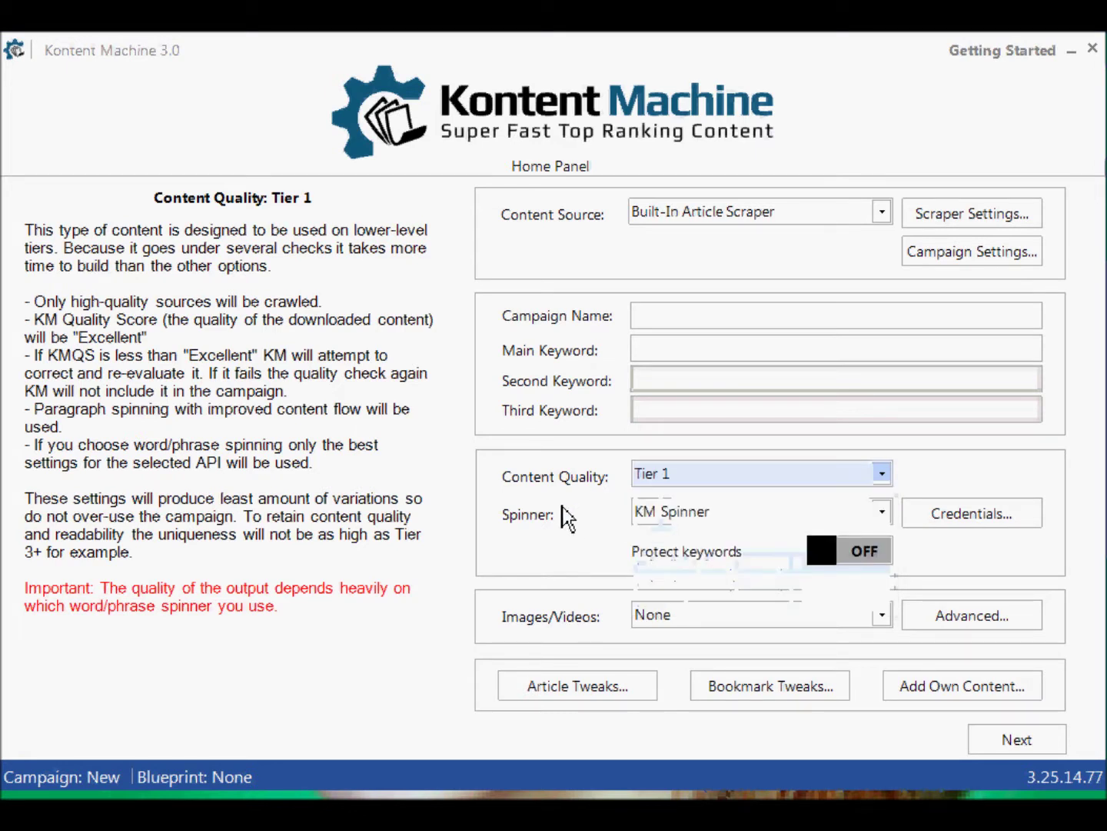
{"action": "left_click", "coordinate": [883, 512]}
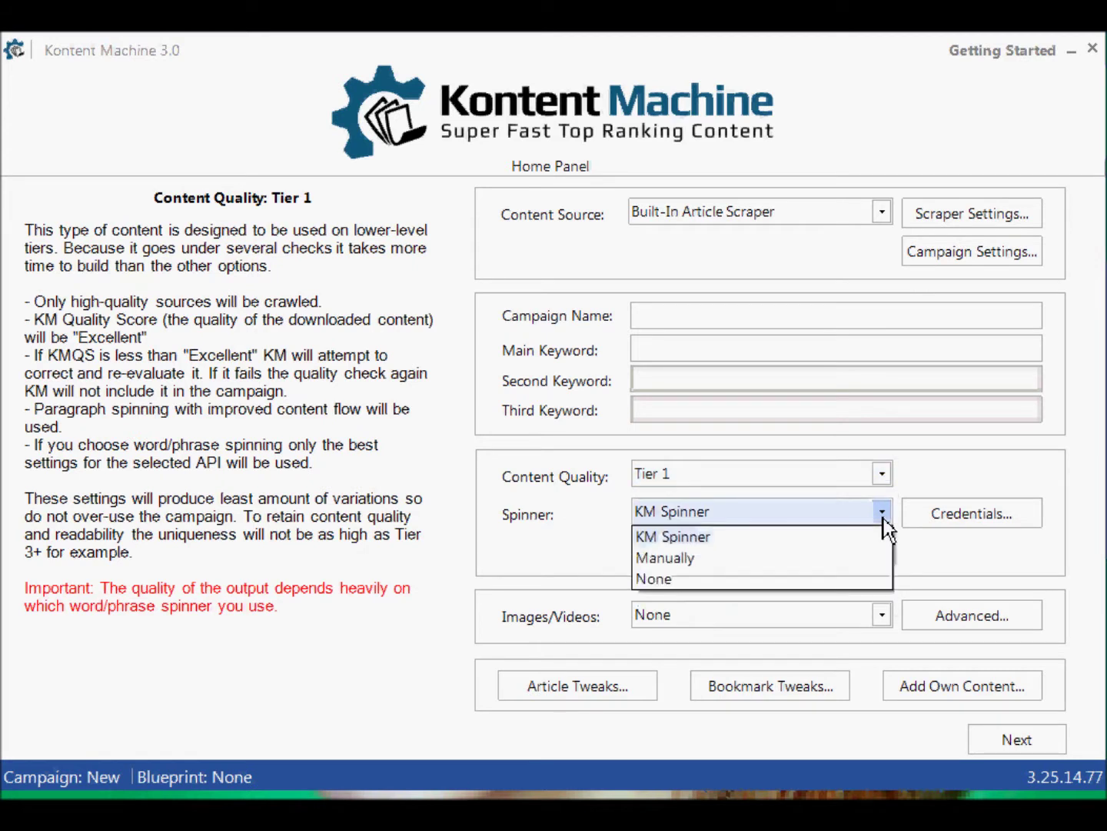
{"action": "left_click", "coordinate": [942, 491]}
{"action": "left_click", "coordinate": [834, 551]}
{"action": "left_click", "coordinate": [854, 550]}
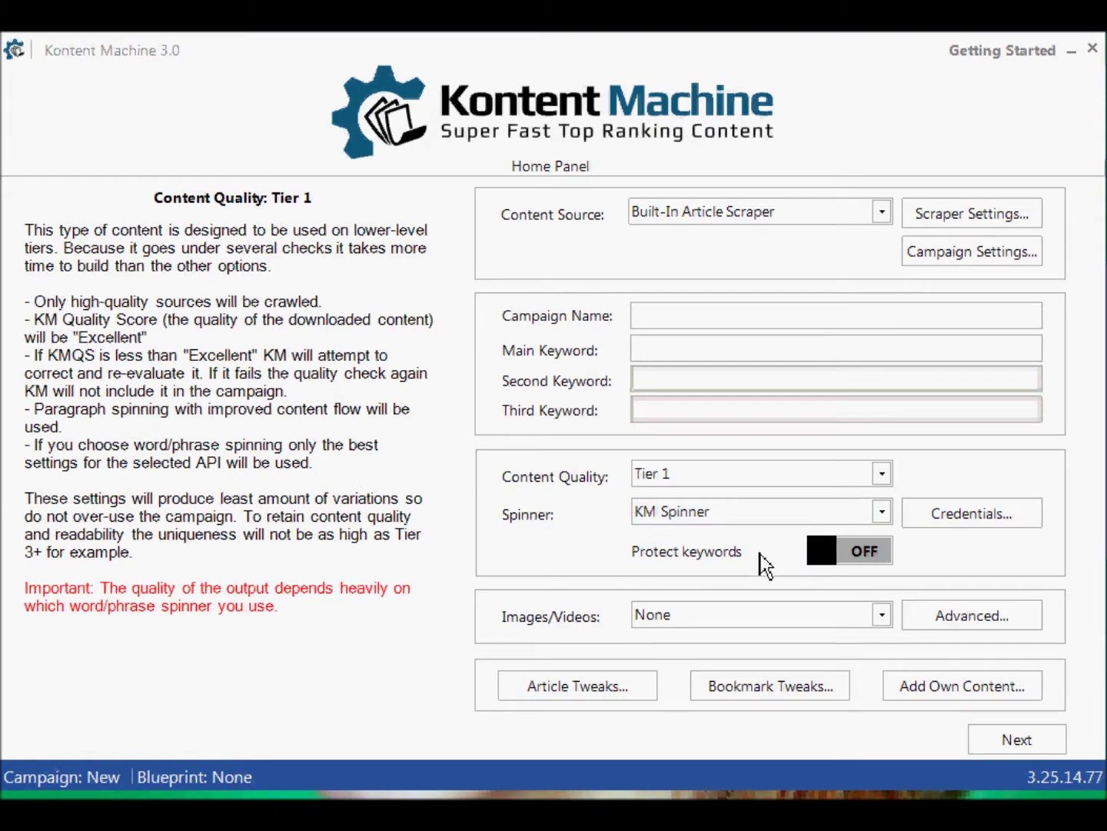
{"action": "left_click", "coordinate": [951, 522]}
{"action": "left_click", "coordinate": [337, 394]}
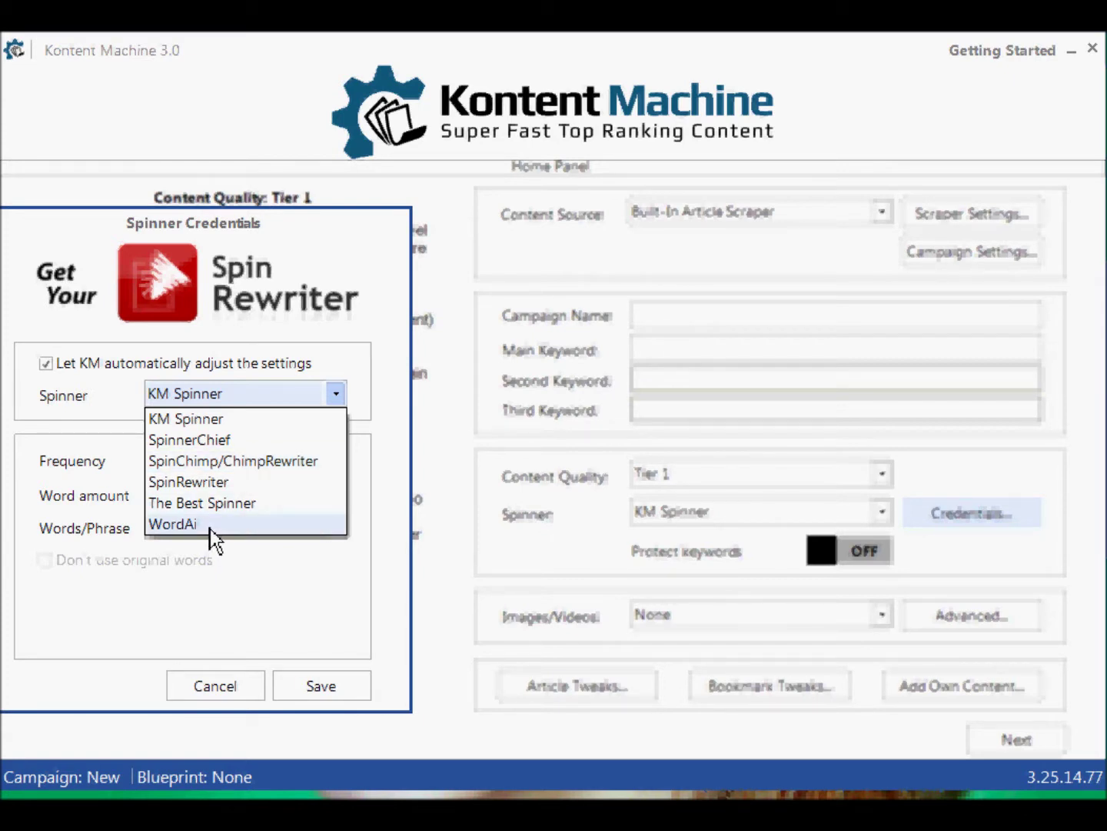
{"action": "left_click", "coordinate": [232, 687]}
{"action": "left_click", "coordinate": [236, 687]}
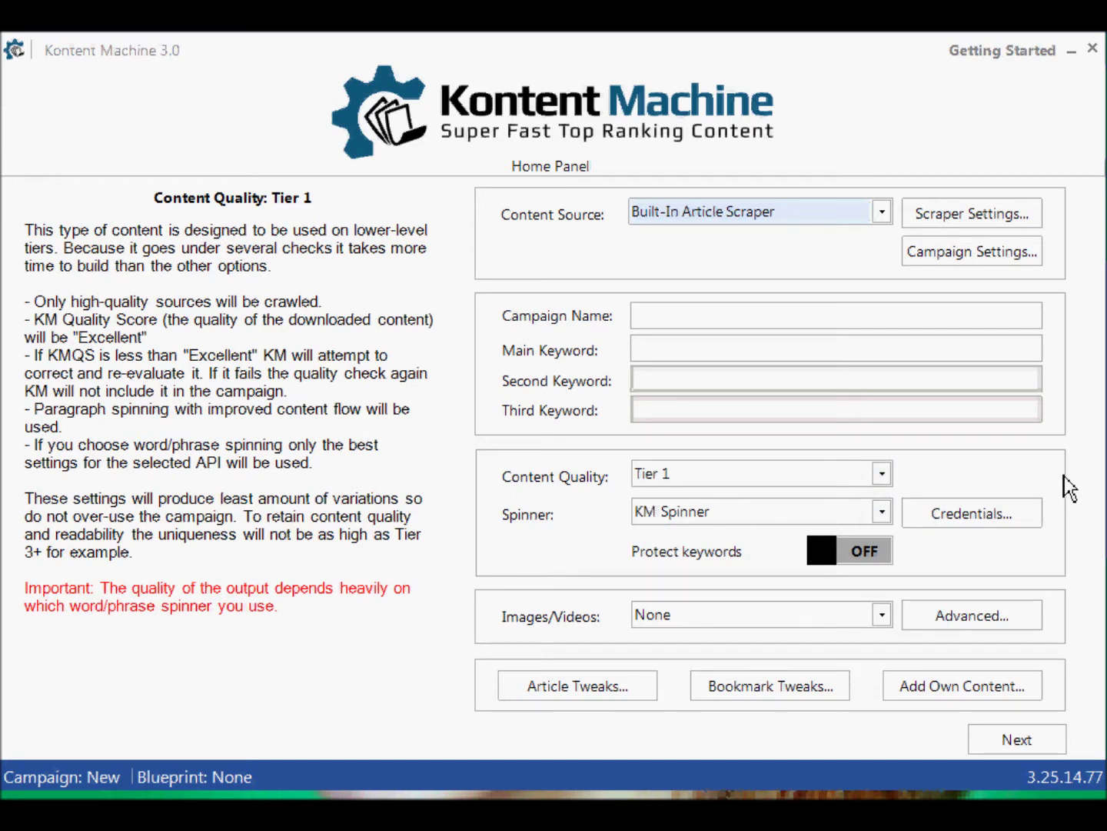
- Try to continue without a campaign name and dismiss the missing-name error
{"action": "left_click", "coordinate": [1013, 525]}
{"action": "left_click", "coordinate": [1017, 738]}
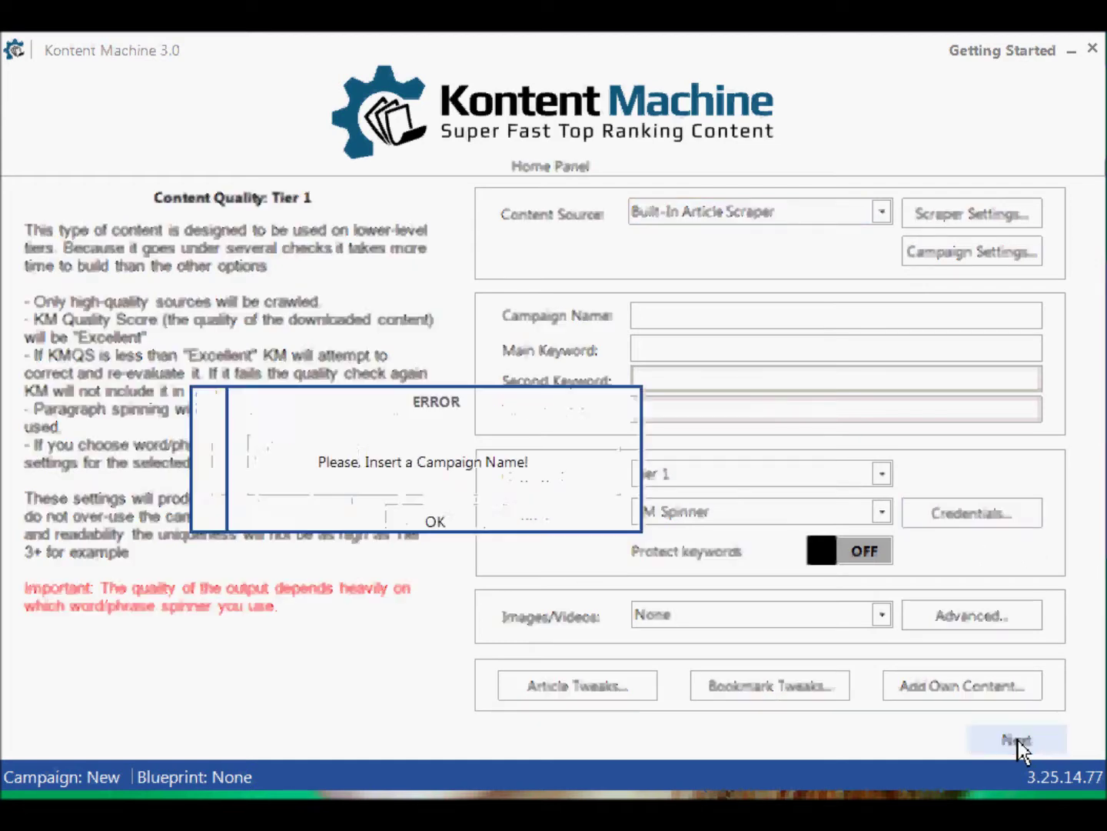
{"action": "left_click", "coordinate": [532, 519]}
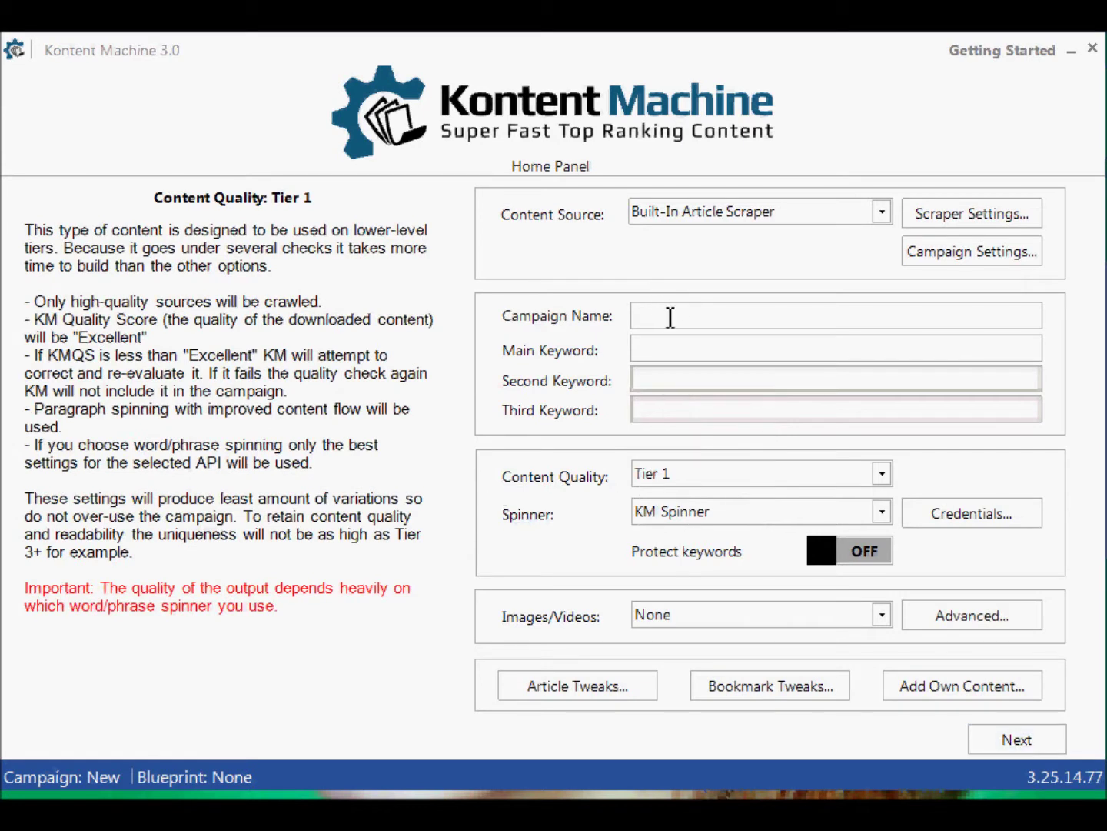
- Name the campaign 'Test' with keywords Business, Office and Desk, keeping quality Tier 1
{"action": "type", "text": "Test"}
{"action": "key", "text": "Tab"}
{"action": "type", "text": "BUsines"}
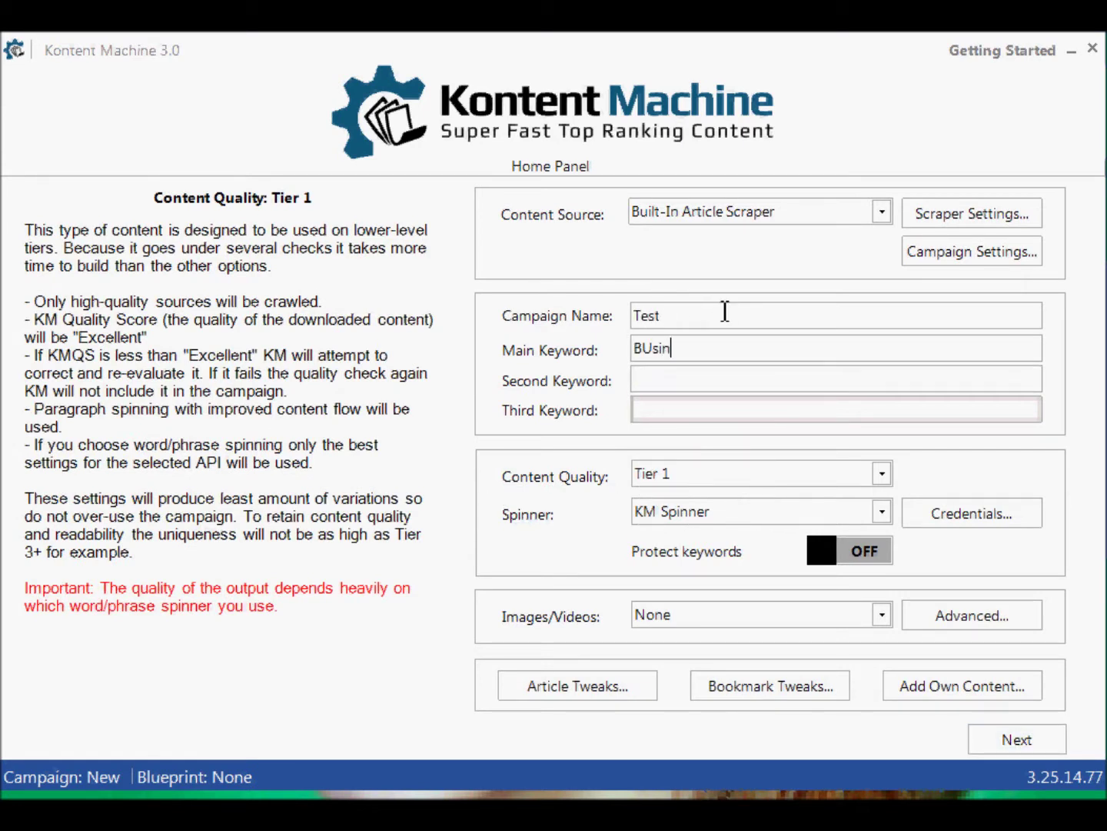
{"action": "key", "text": "BackSpace"}
{"action": "key", "text": "BackSpace"}
{"action": "key", "text": "BackSpace"}
{"action": "key", "text": "BackSpace"}
{"action": "key", "text": "BackSpace"}
{"action": "key", "text": "BackSpace"}
{"action": "type", "text": "usiness"}
{"action": "key", "text": "Tab"}
{"action": "type", "text": "Office"}
{"action": "key", "text": "Tab"}
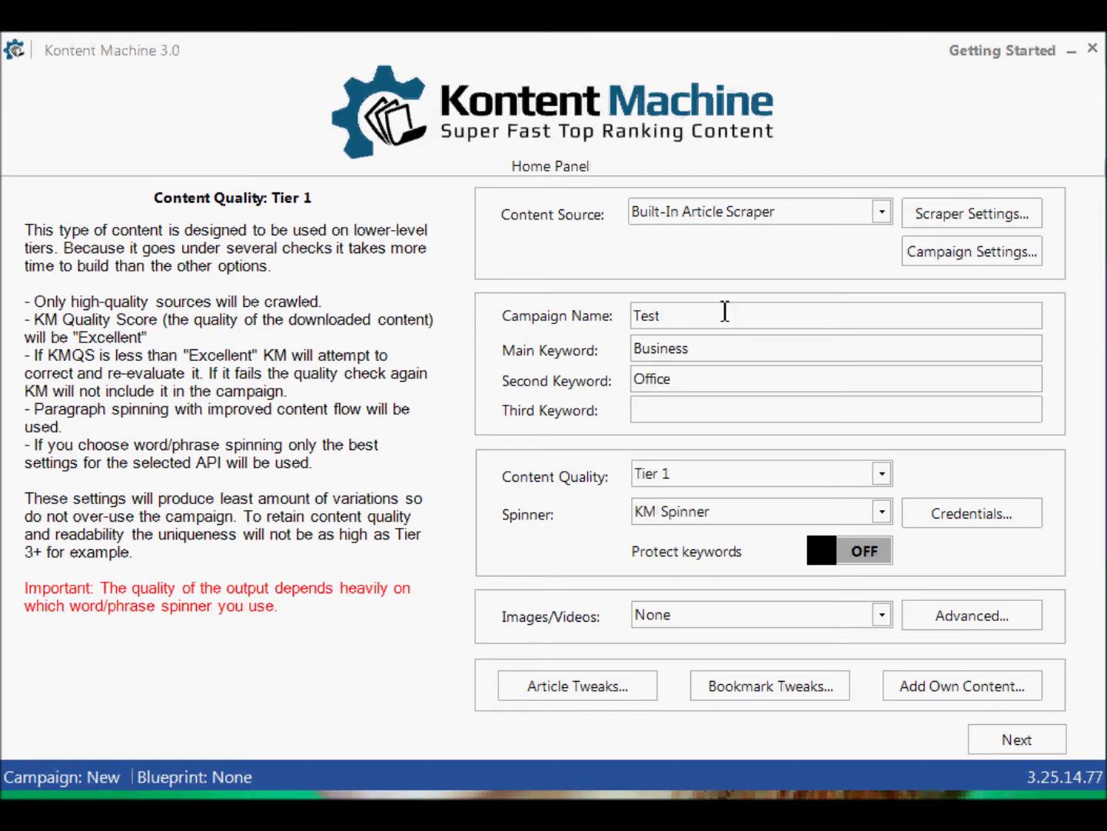
{"action": "type", "text": "Desk"}
{"action": "left_click", "coordinate": [886, 477]}
{"action": "left_click", "coordinate": [887, 479]}
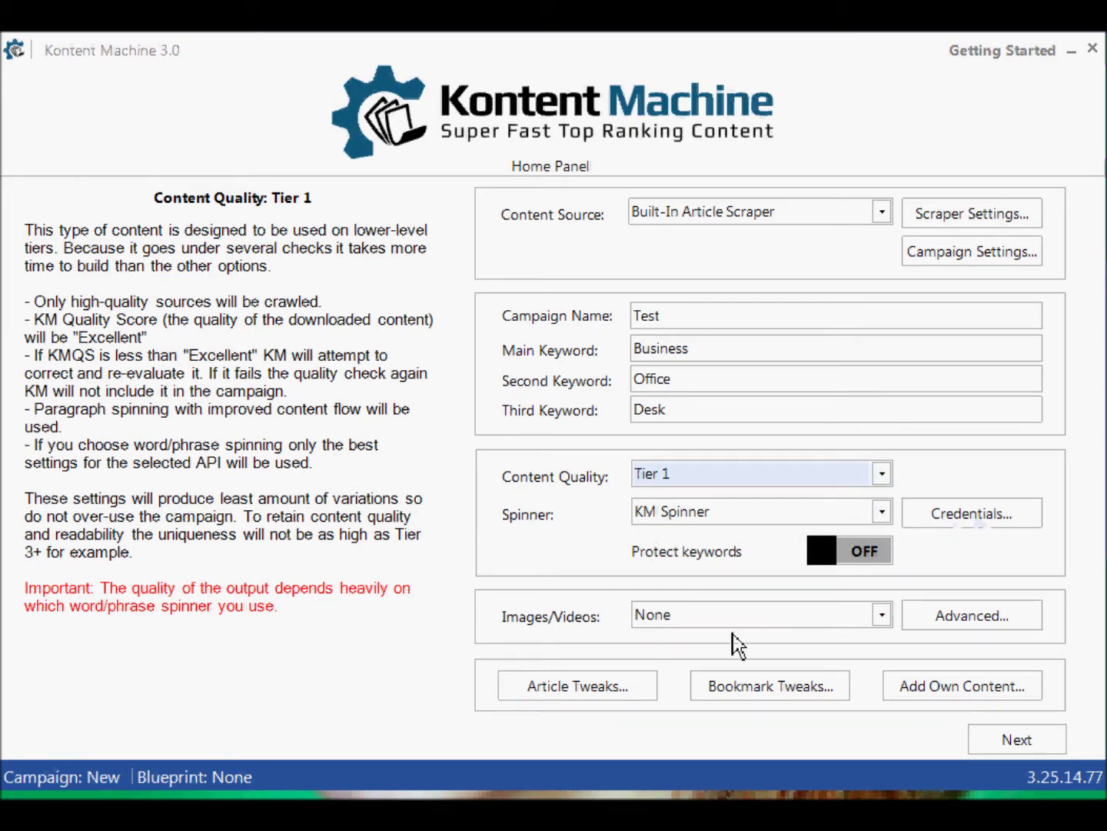
{"action": "left_click", "coordinate": [882, 619]}
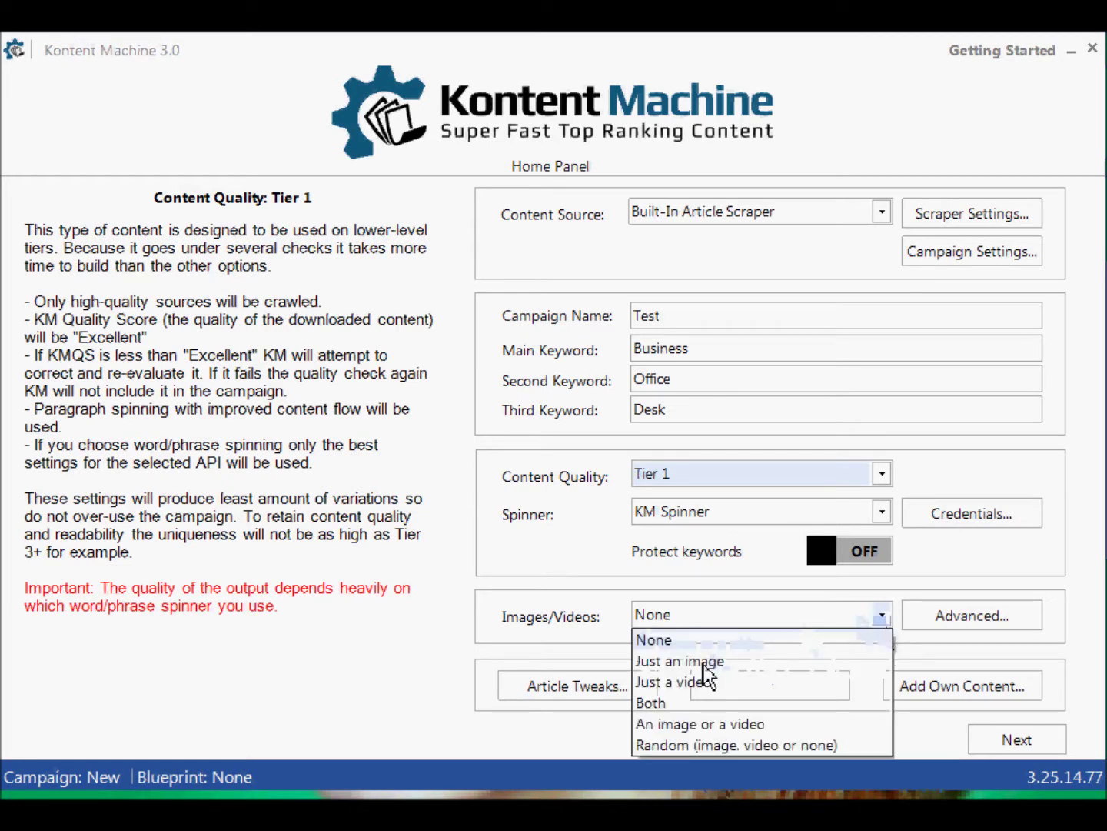
{"action": "left_click", "coordinate": [776, 616]}
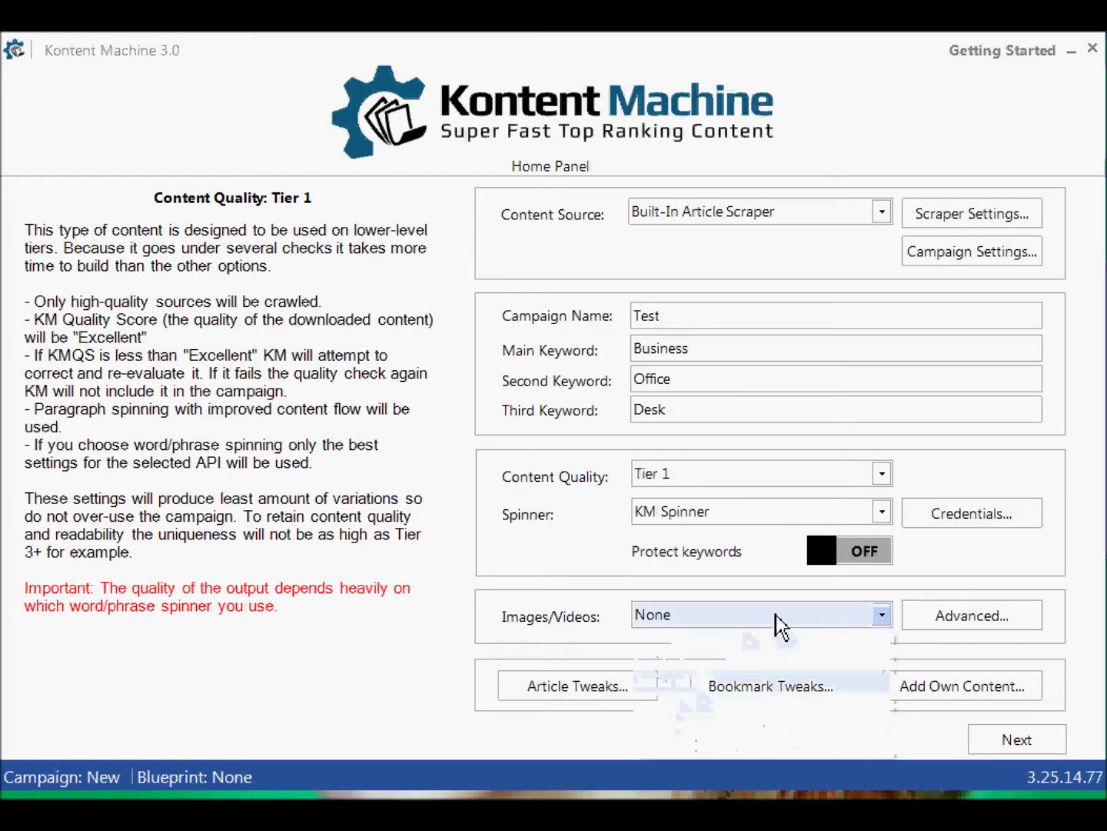
{"action": "left_click", "coordinate": [956, 620]}
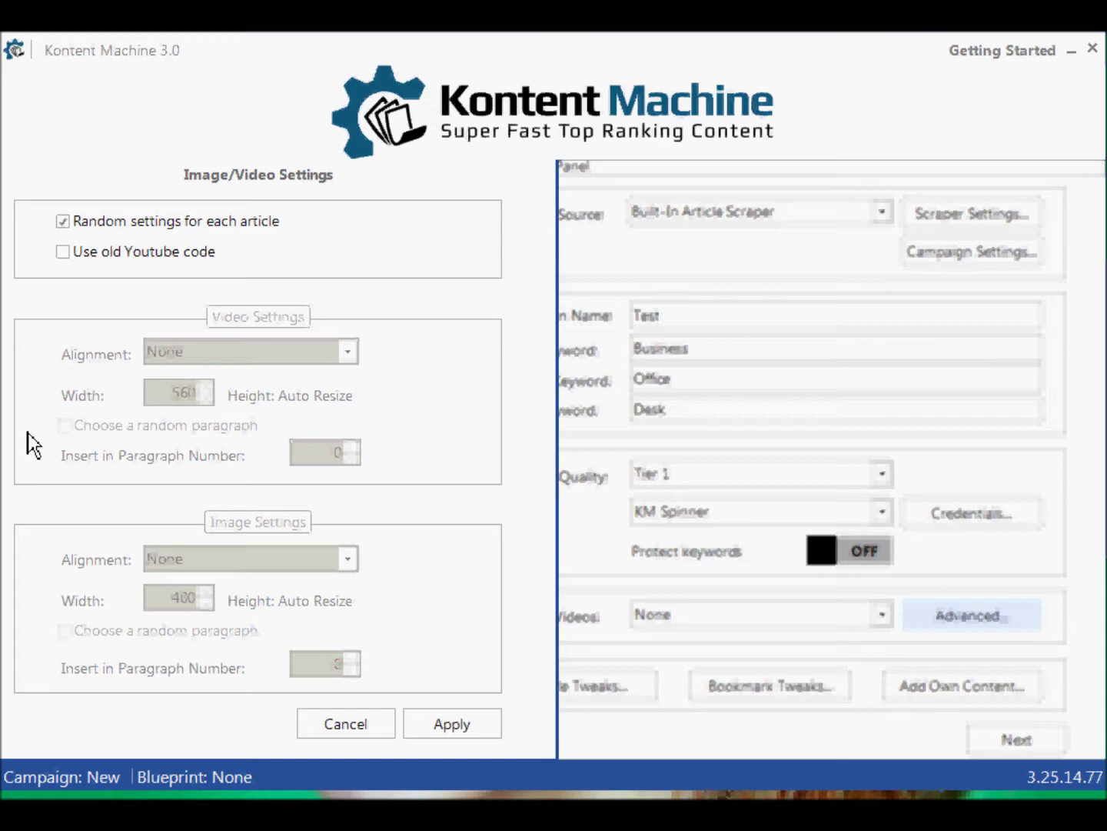
{"action": "left_click", "coordinate": [348, 724]}
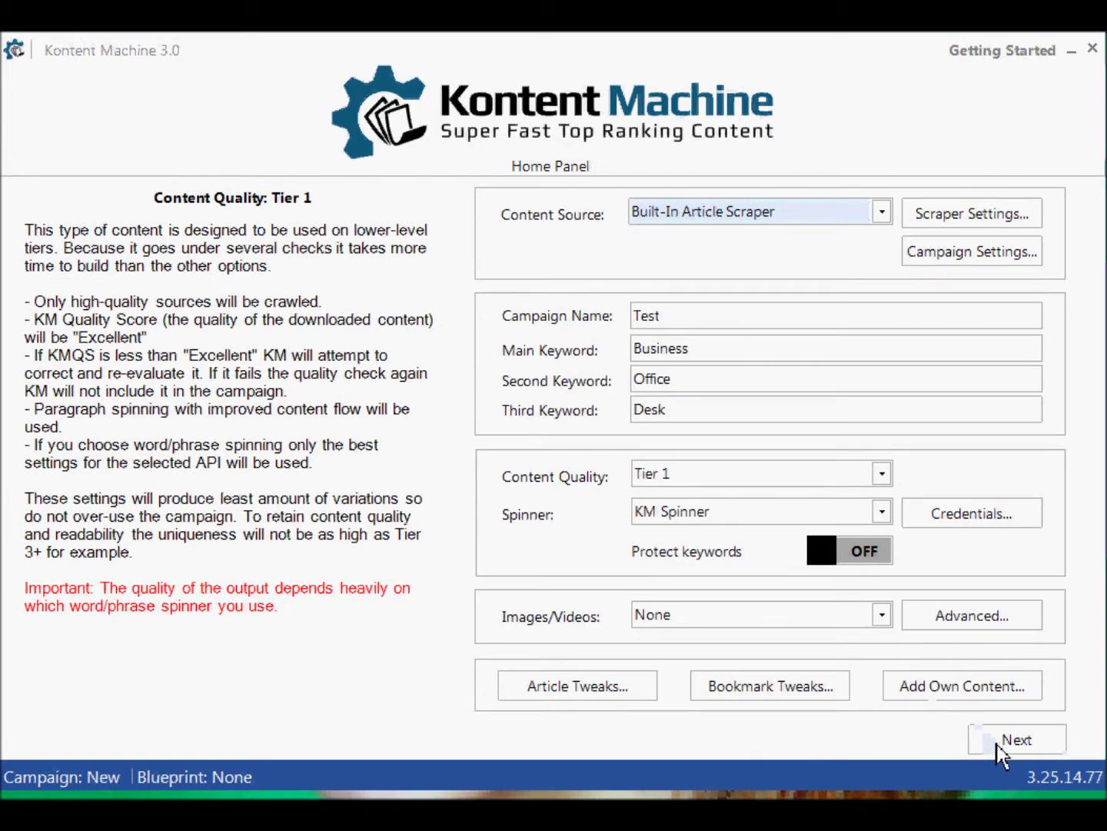
{"action": "left_click", "coordinate": [1001, 744]}
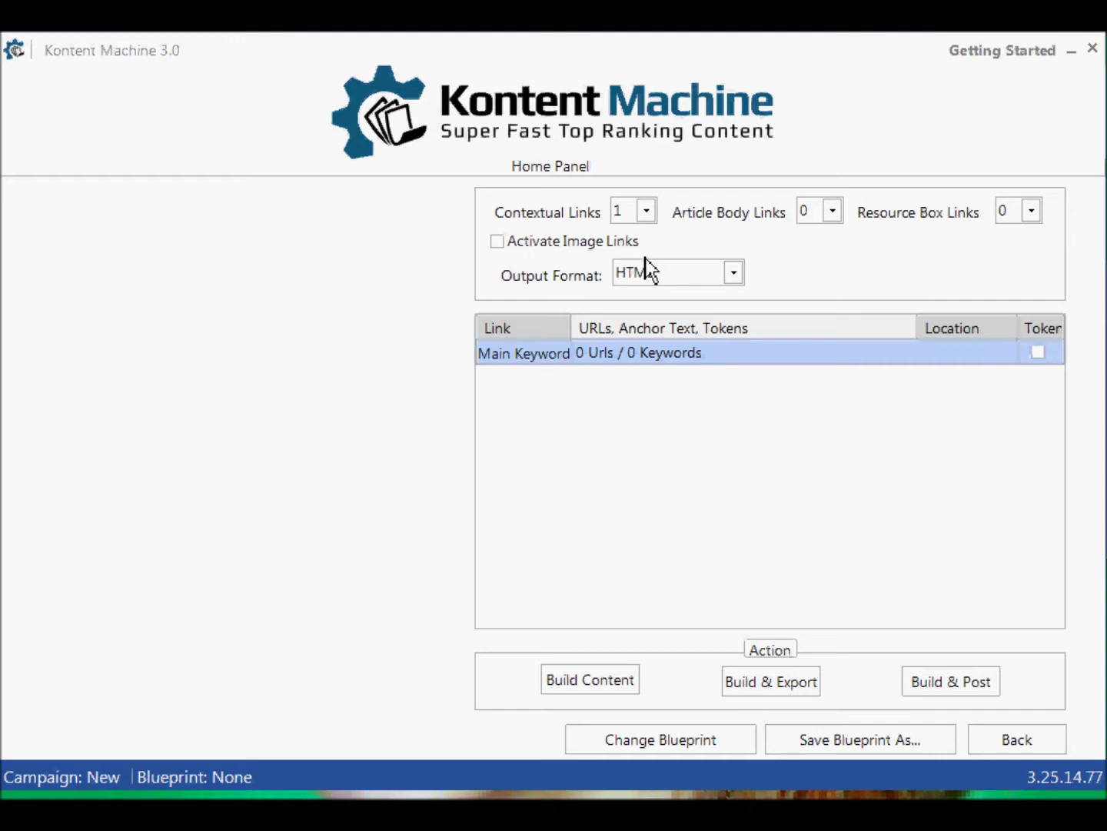
- Set contextual and resource box links to 0 and leave image links off
{"action": "left_click", "coordinate": [645, 213]}
{"action": "left_click", "coordinate": [628, 236]}
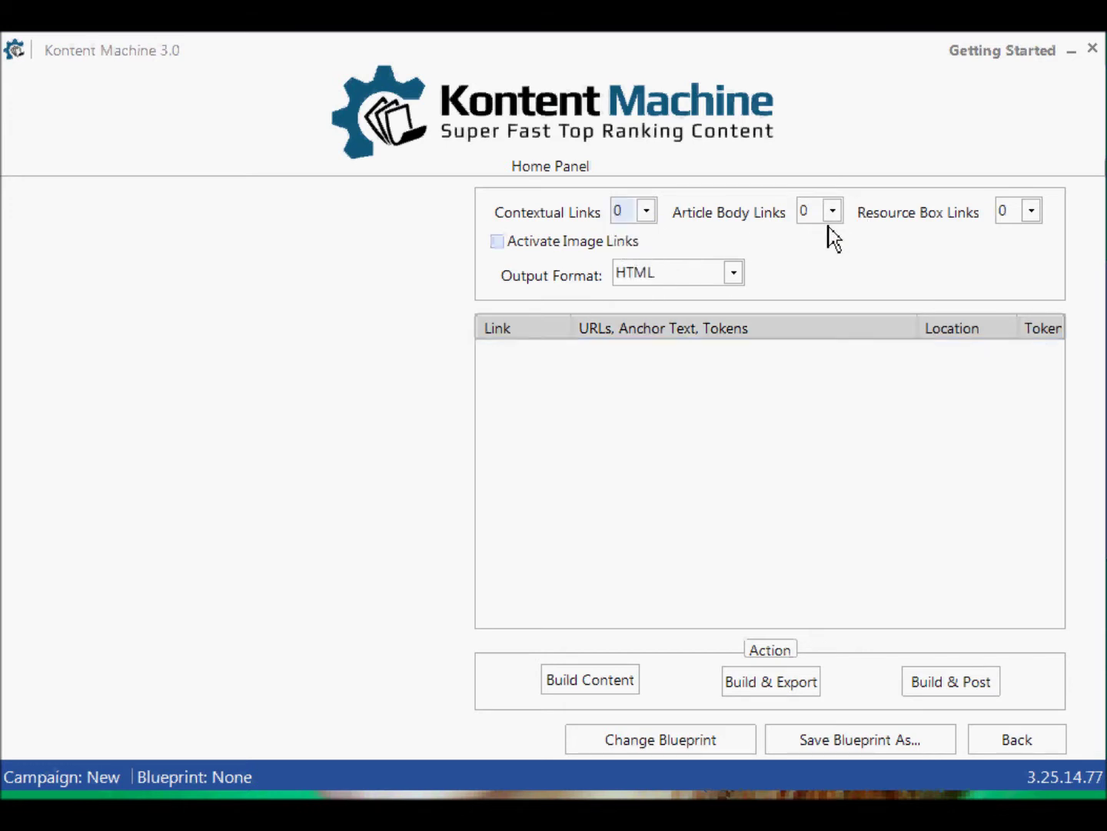
{"action": "left_click", "coordinate": [1031, 211]}
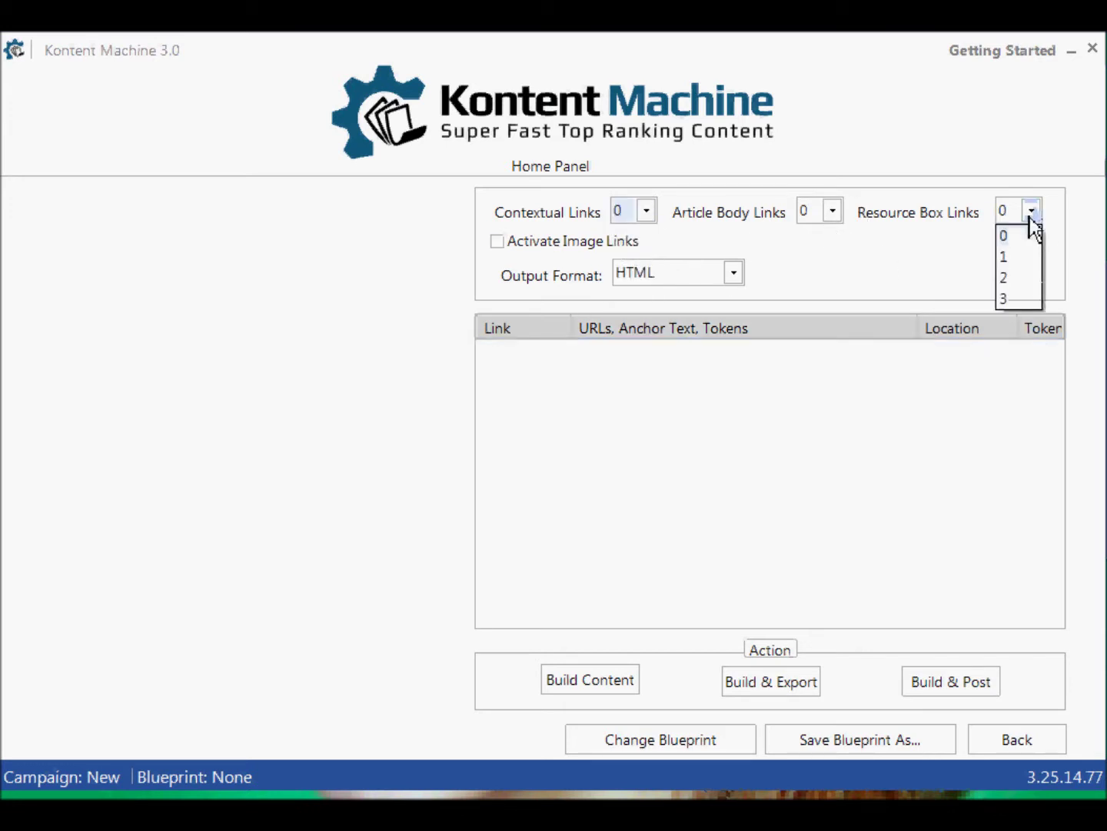
{"action": "left_click", "coordinate": [1008, 256]}
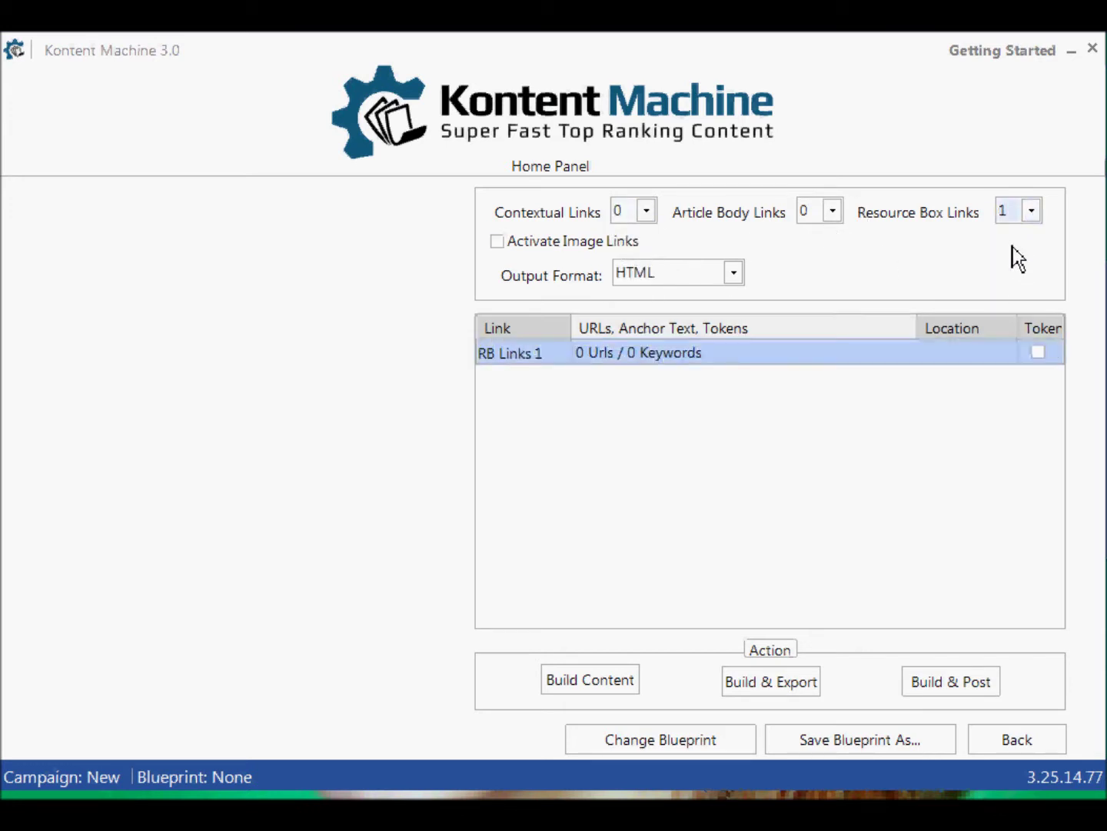
{"action": "left_click", "coordinate": [1031, 212]}
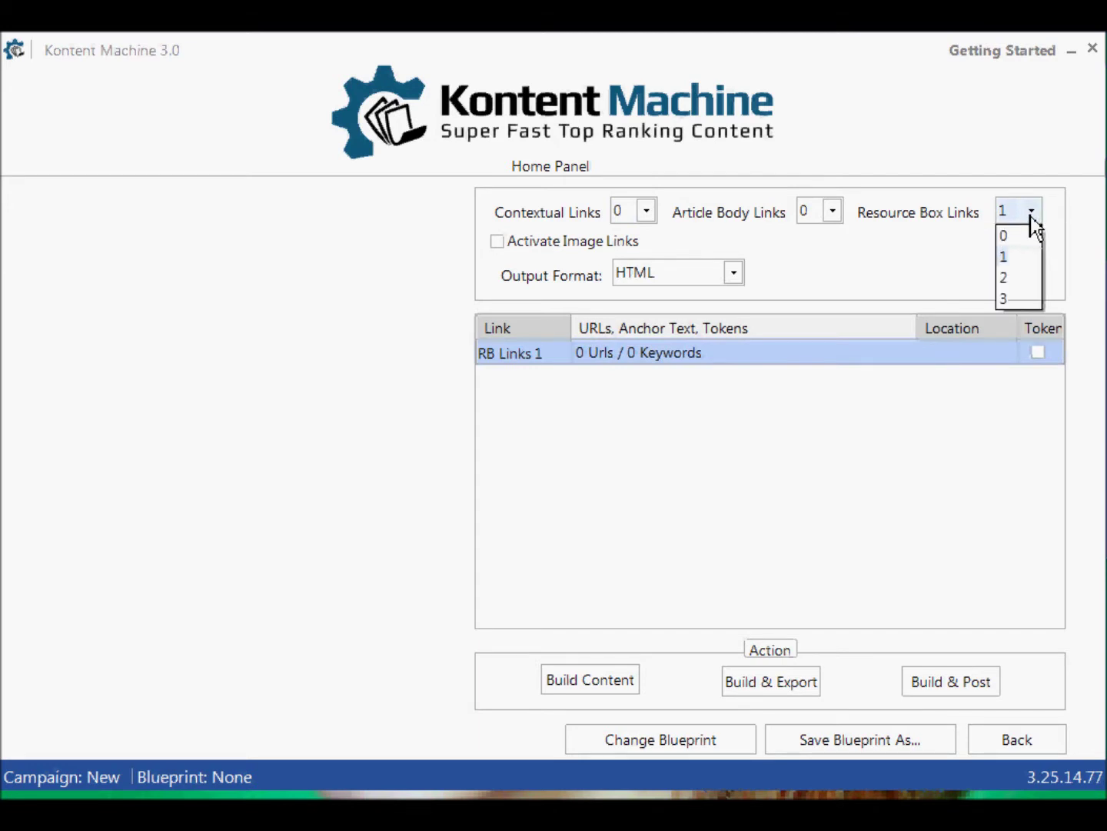
{"action": "left_click", "coordinate": [1007, 235]}
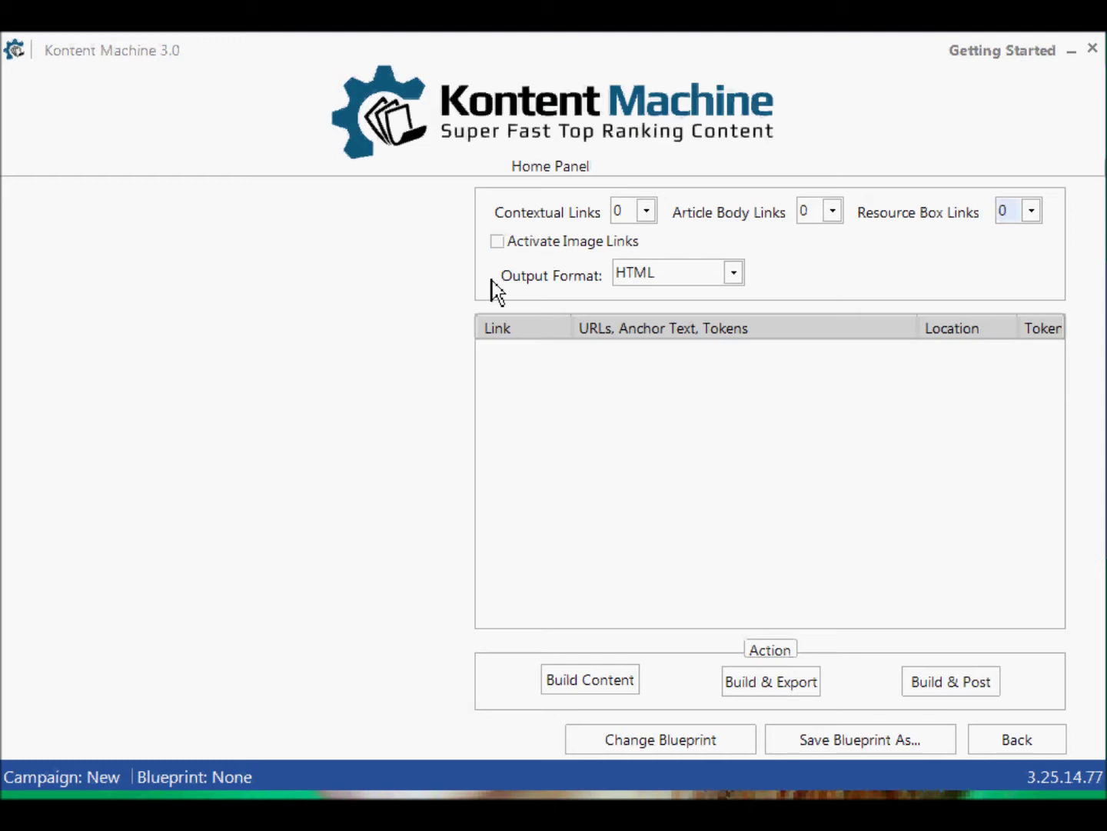
{"action": "left_click", "coordinate": [500, 248]}
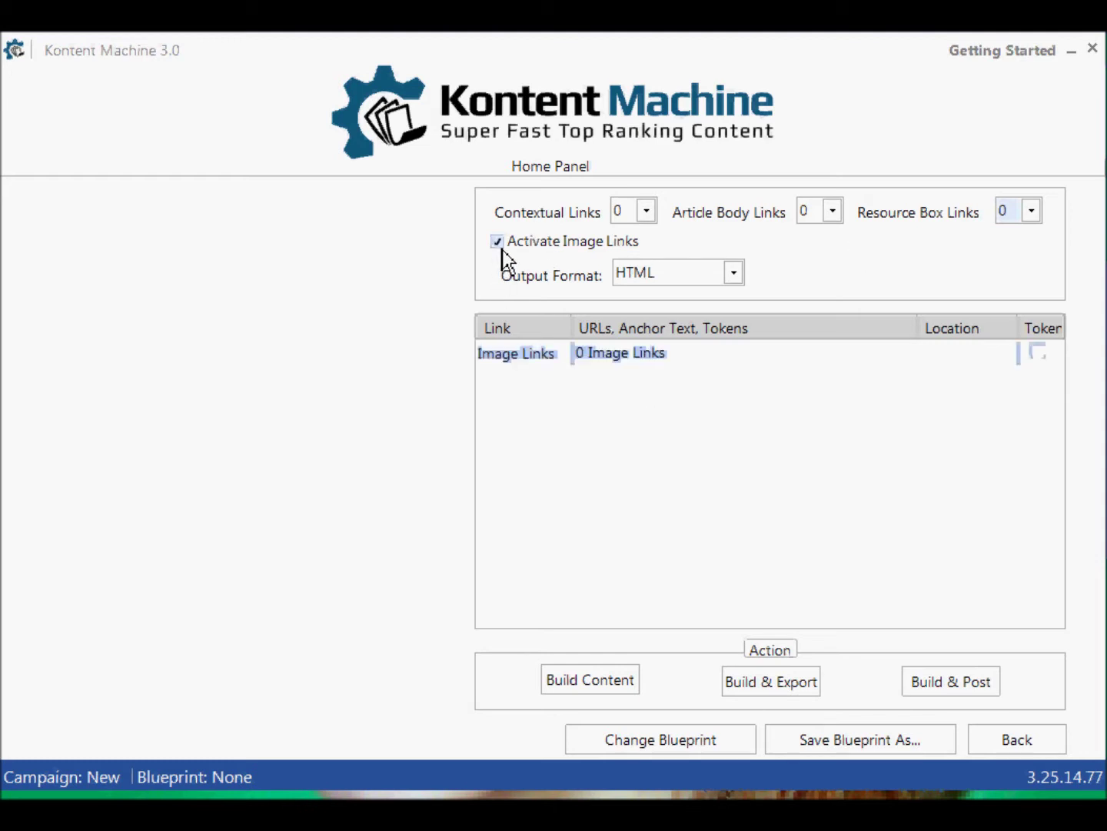
{"action": "left_click", "coordinate": [502, 248]}
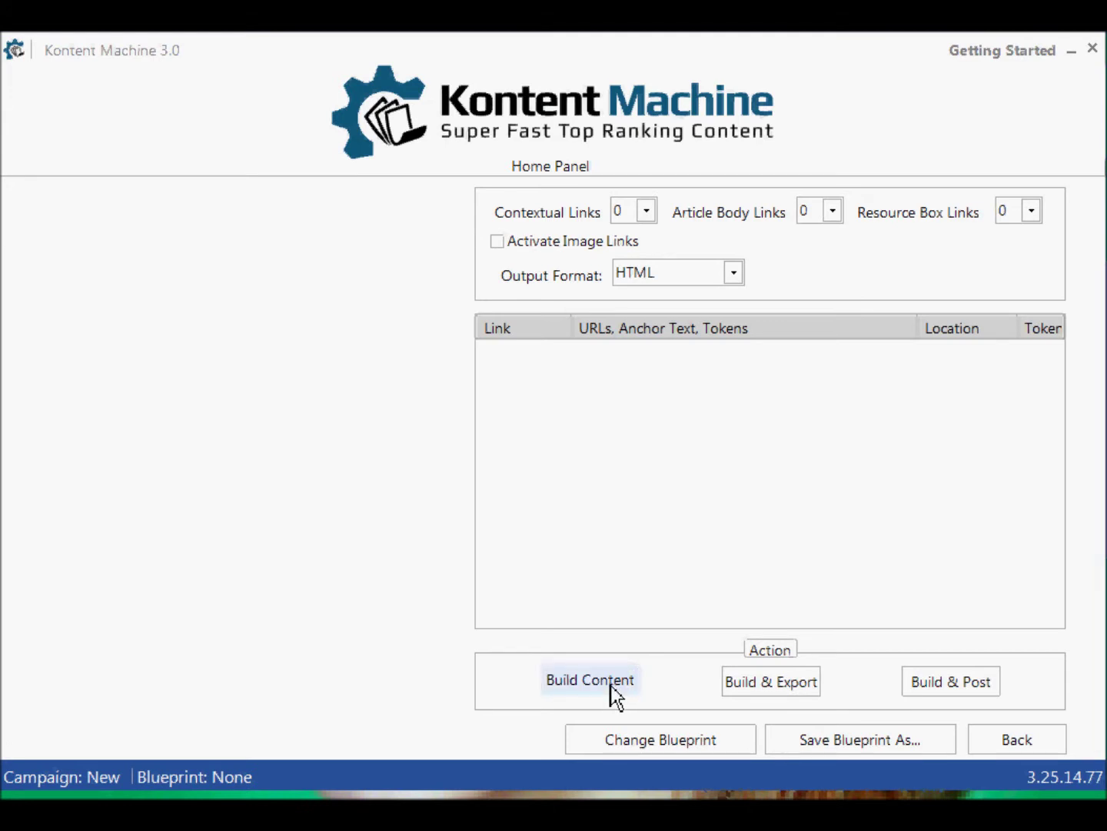
- Save the settings as blueprint 'Boring Office' and go back to campaign settings
{"action": "left_click", "coordinate": [851, 739]}
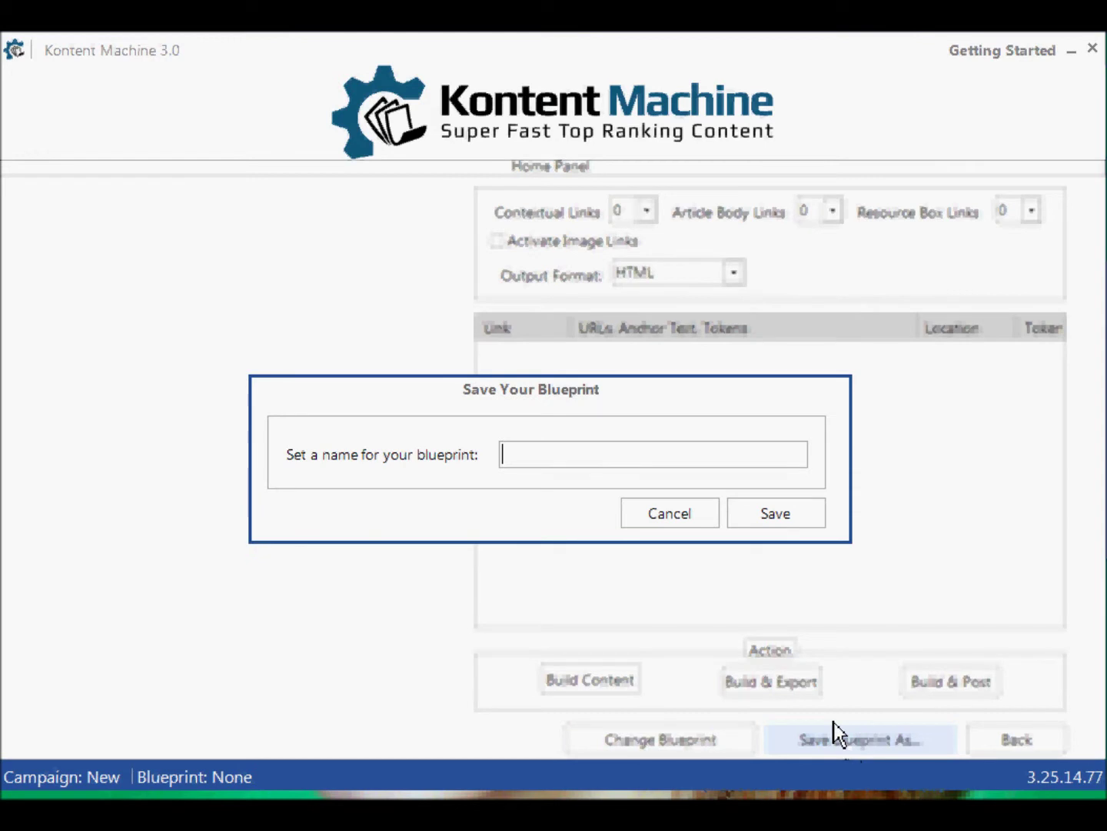
{"action": "type", "text": "Boring Offg"}
{"action": "key", "text": "BackSpace"}
{"action": "type", "text": "ice"}
{"action": "key", "text": "Return"}
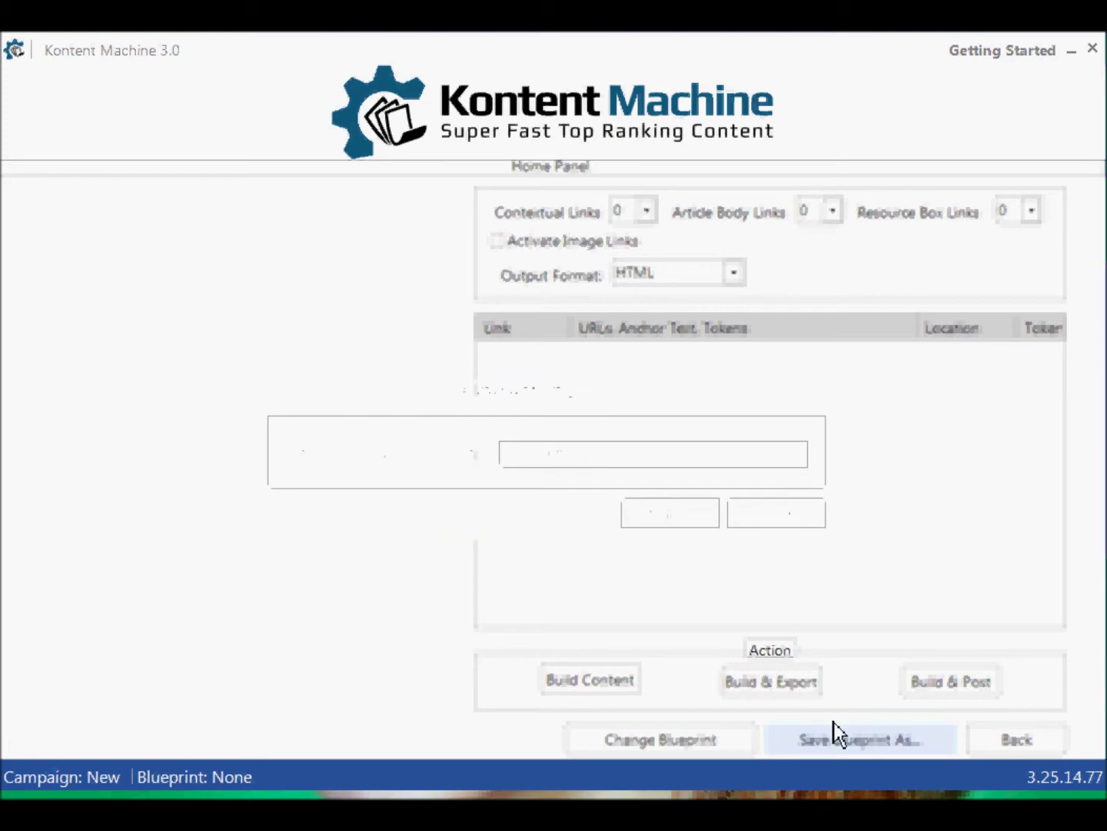
{"action": "left_click", "coordinate": [1033, 746]}
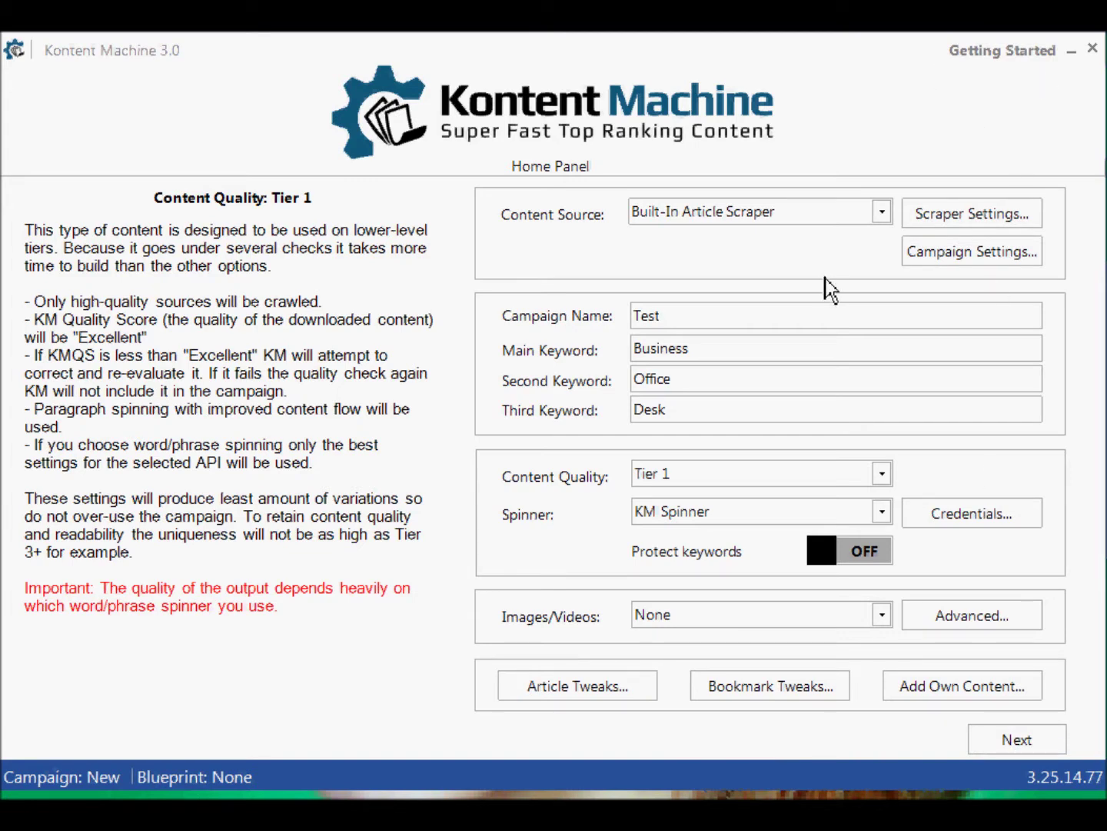
- Move through the settings pages and run Build Content for the Test campaign
{"action": "left_click", "coordinate": [1020, 739]}
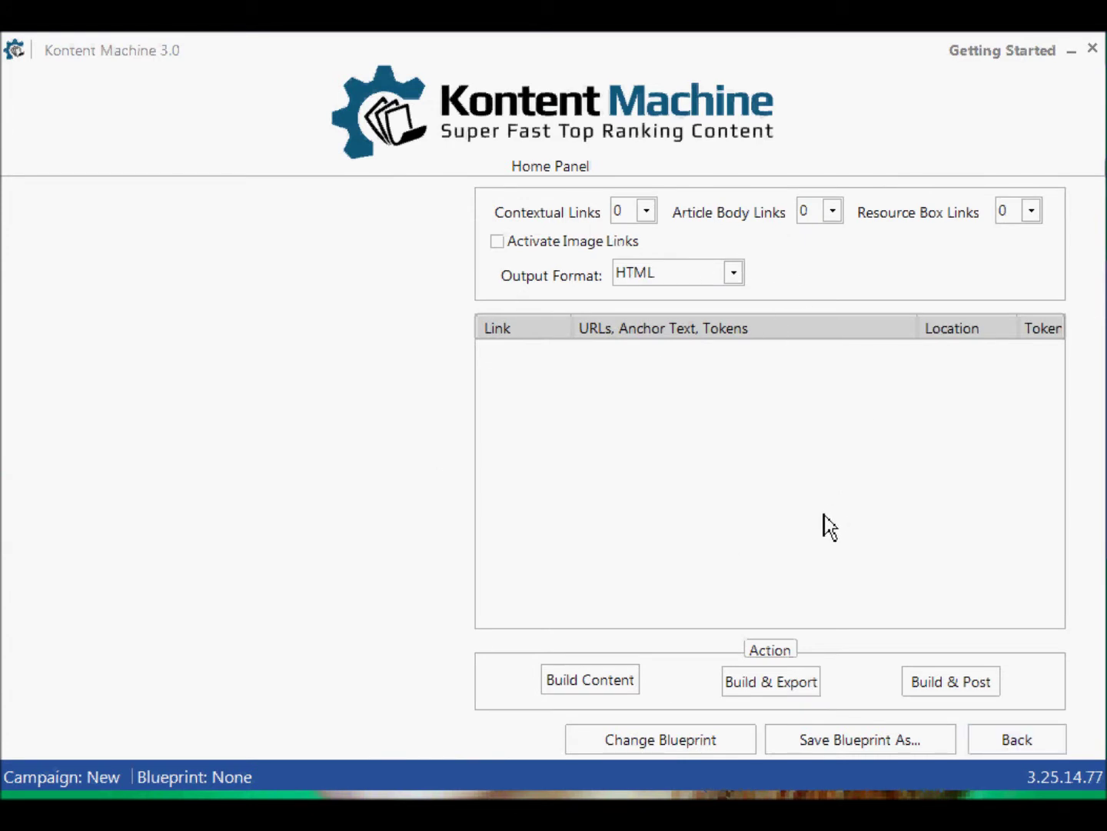
{"action": "left_click", "coordinate": [598, 680]}
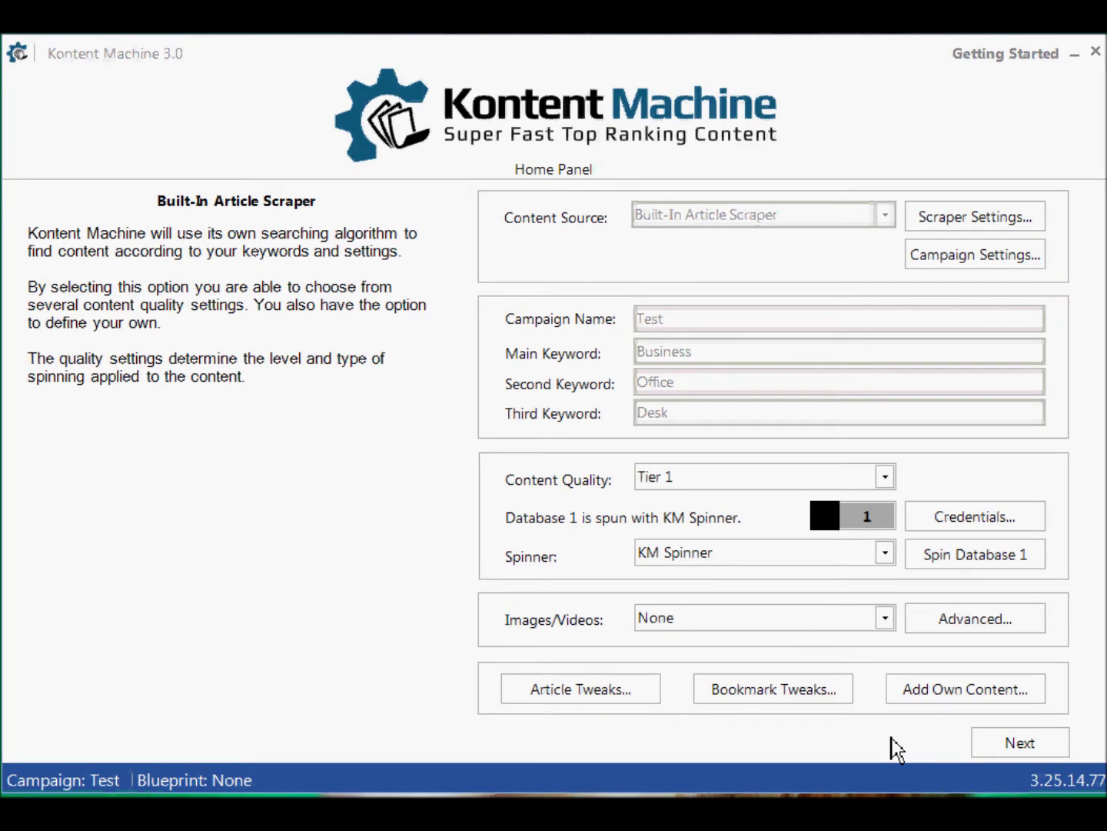
{"action": "left_click", "coordinate": [1019, 744]}
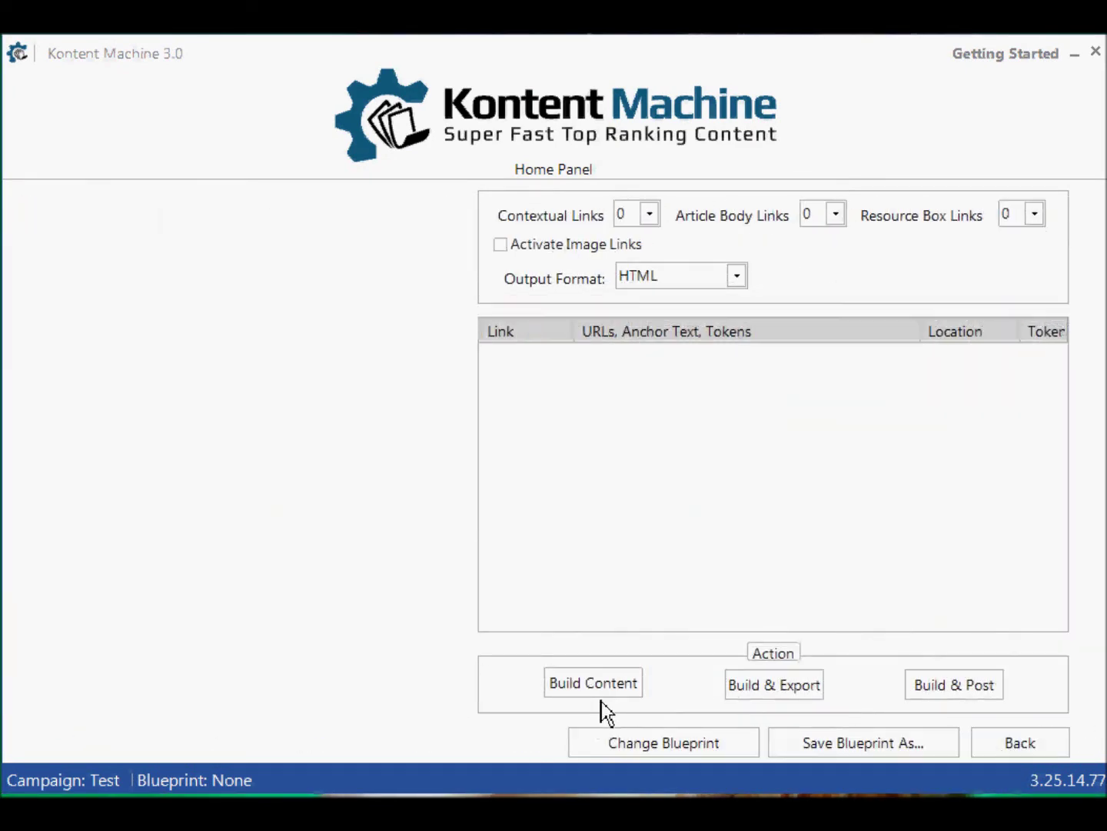
{"action": "left_click", "coordinate": [598, 689]}
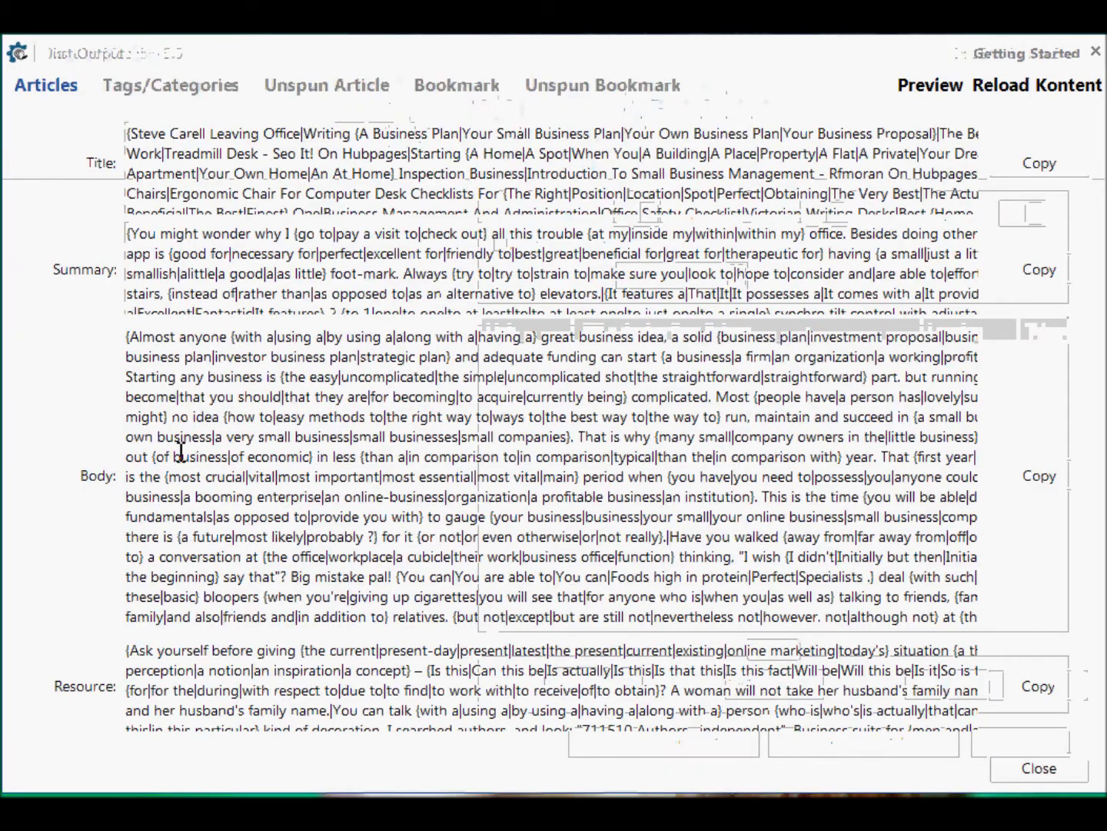
{"action": "left_click", "coordinate": [234, 338]}
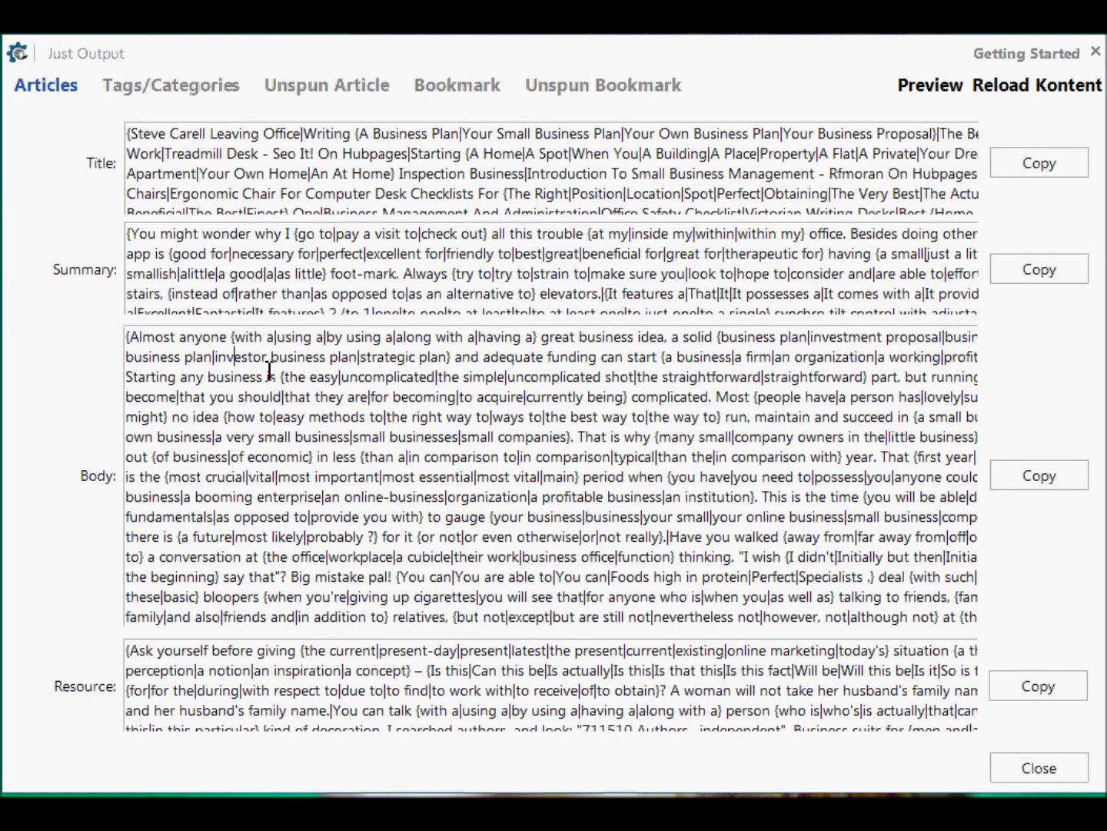
- Scroll through the spun article body, then switch to the Unspun Article tab
{"action": "scroll", "coordinate": [269, 372], "scroll_direction": "down", "scroll_amount": 20}
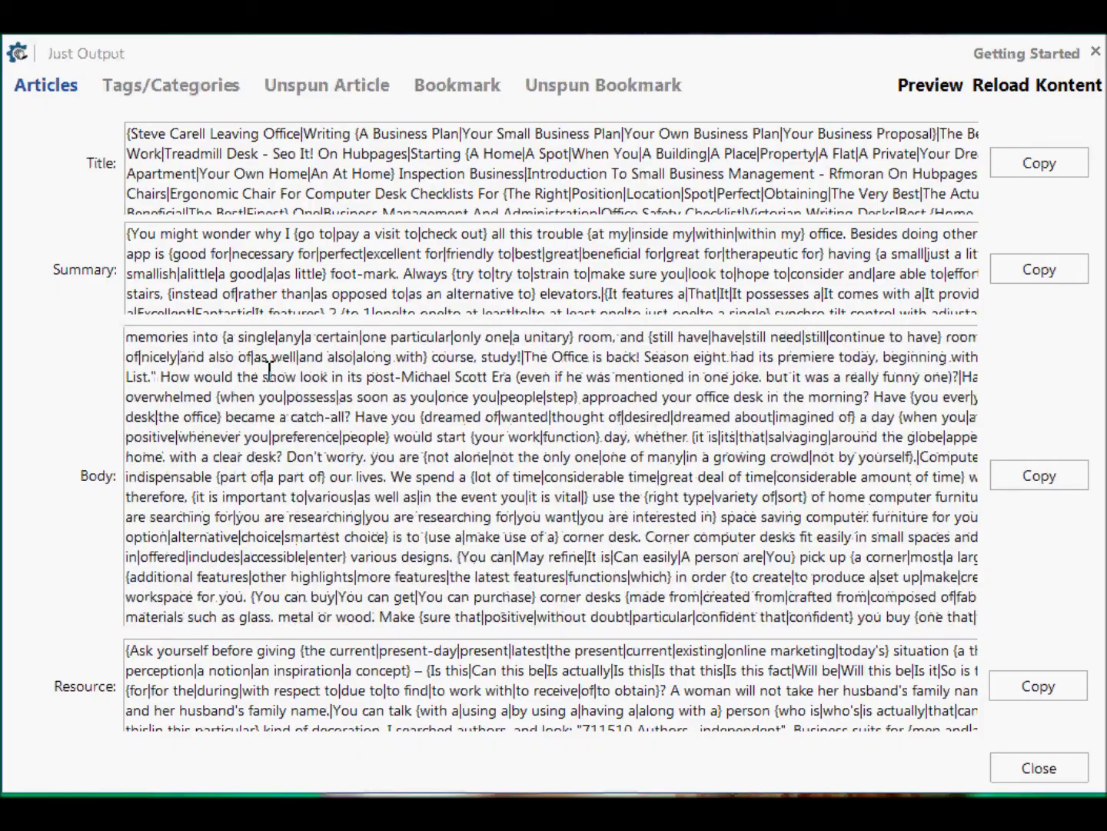
{"action": "scroll", "coordinate": [267, 372], "scroll_direction": "down", "scroll_amount": 20}
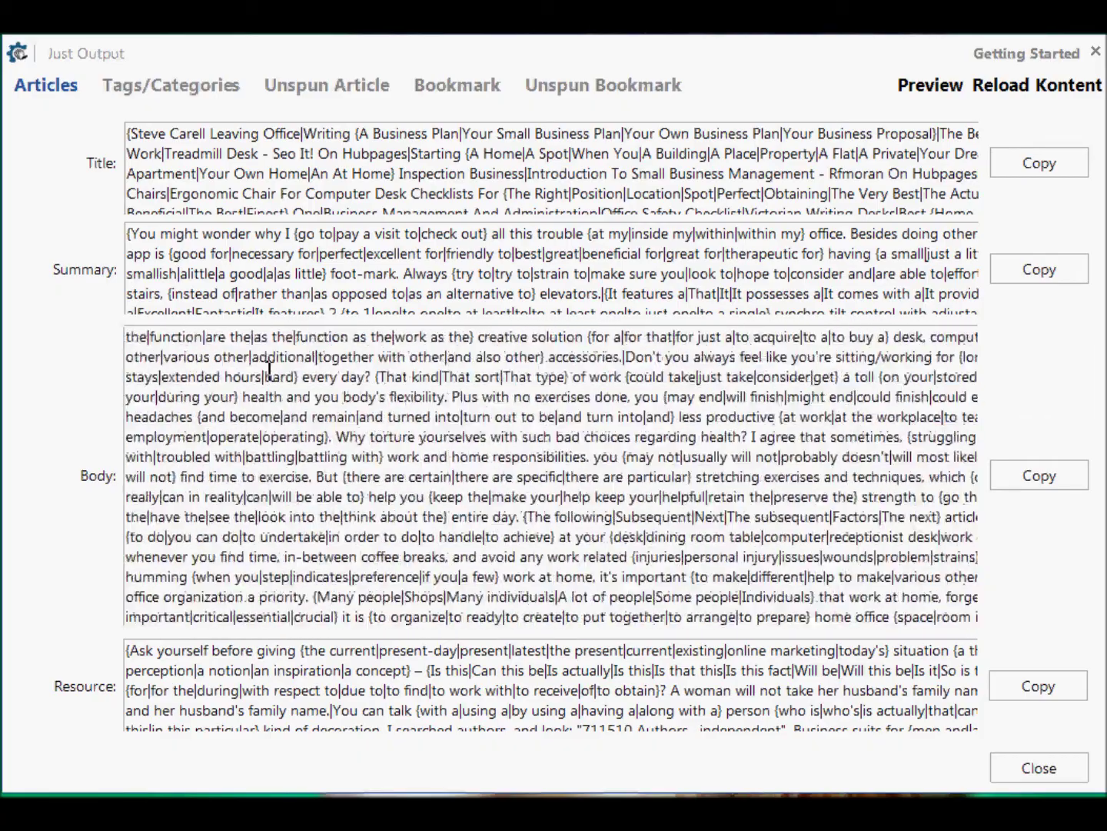
{"action": "scroll", "coordinate": [268, 372], "scroll_direction": "down", "scroll_amount": 20}
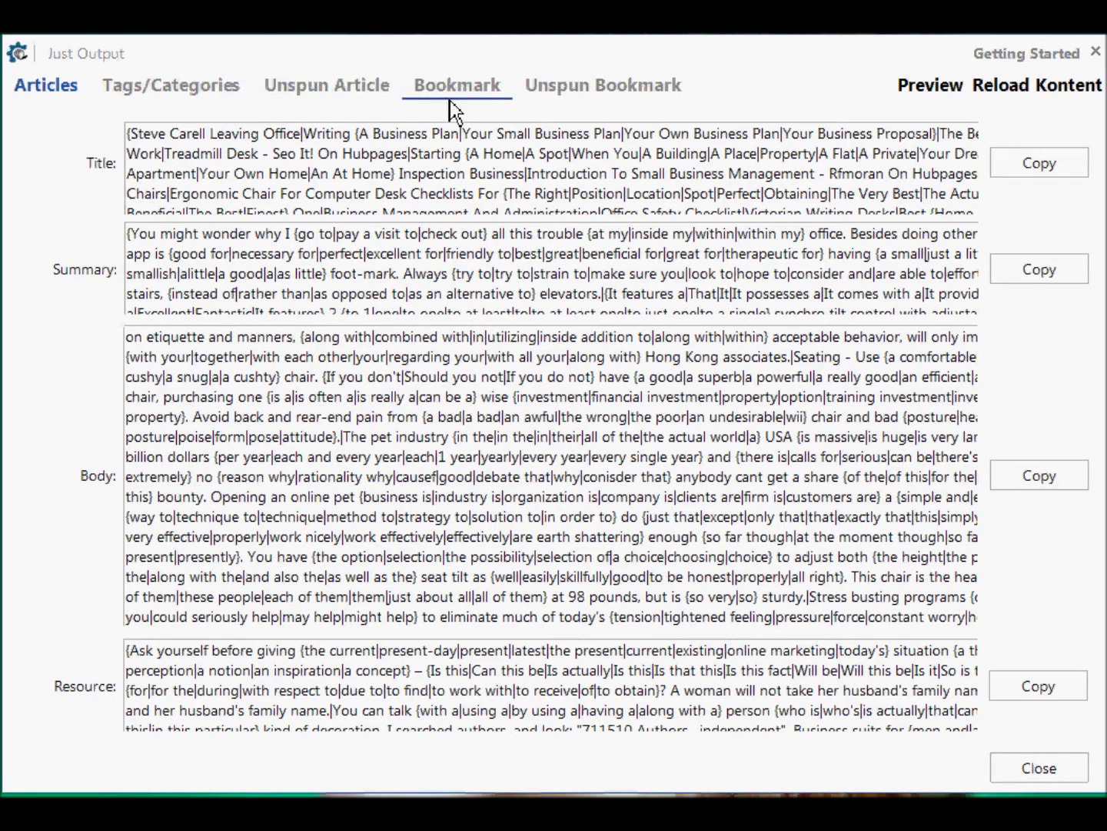
{"action": "left_click", "coordinate": [363, 93]}
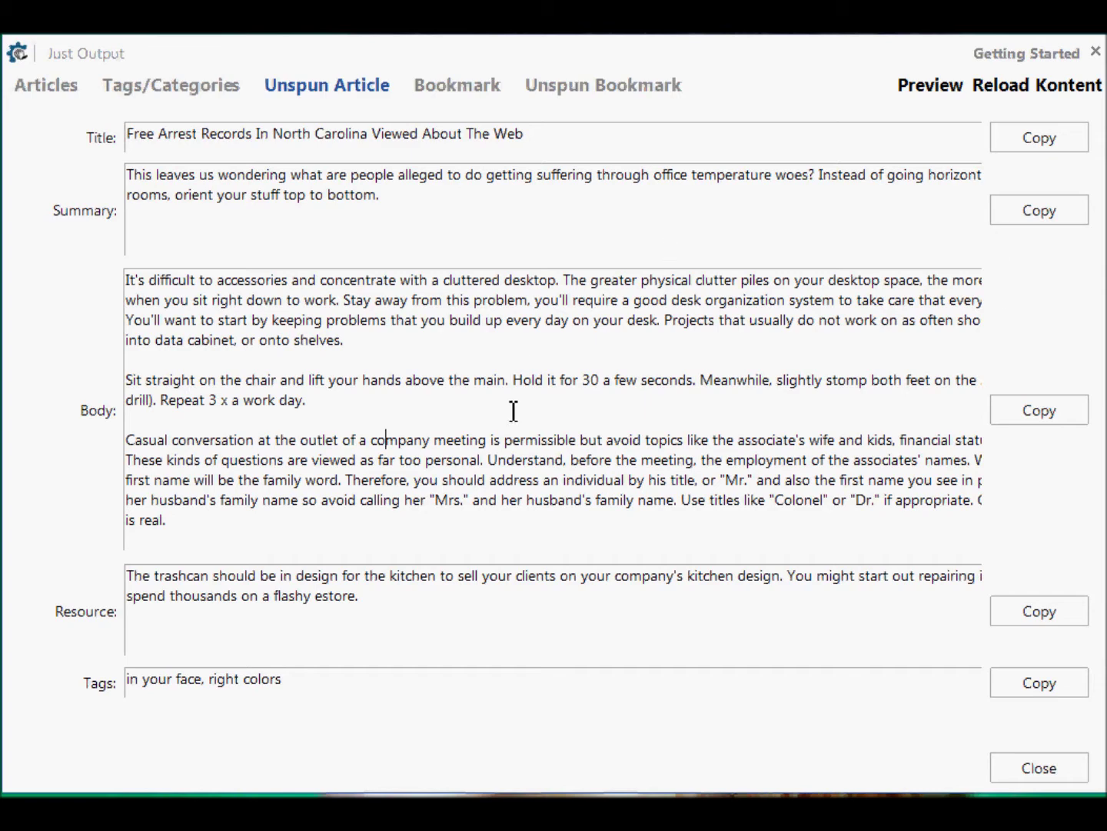
- Check the Bookmark and Unspun Bookmark output, then close the Just Output window
{"action": "left_click", "coordinate": [493, 87]}
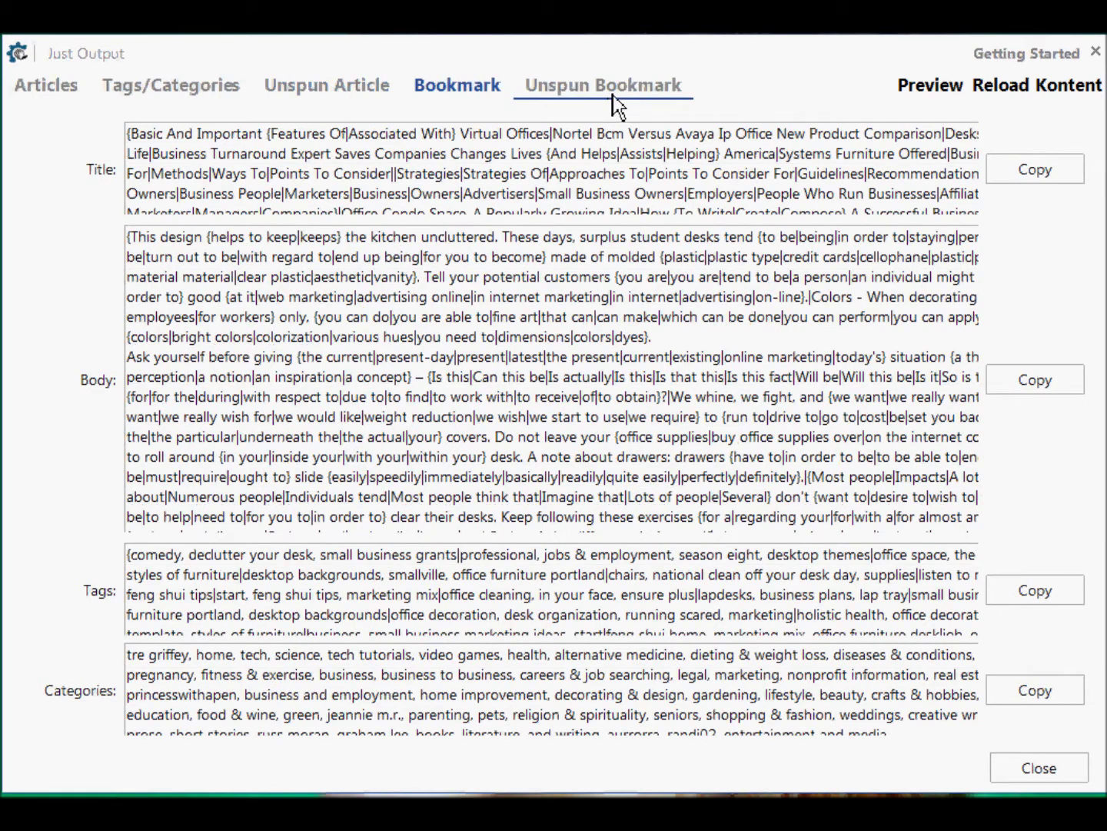
{"action": "left_click", "coordinate": [613, 95]}
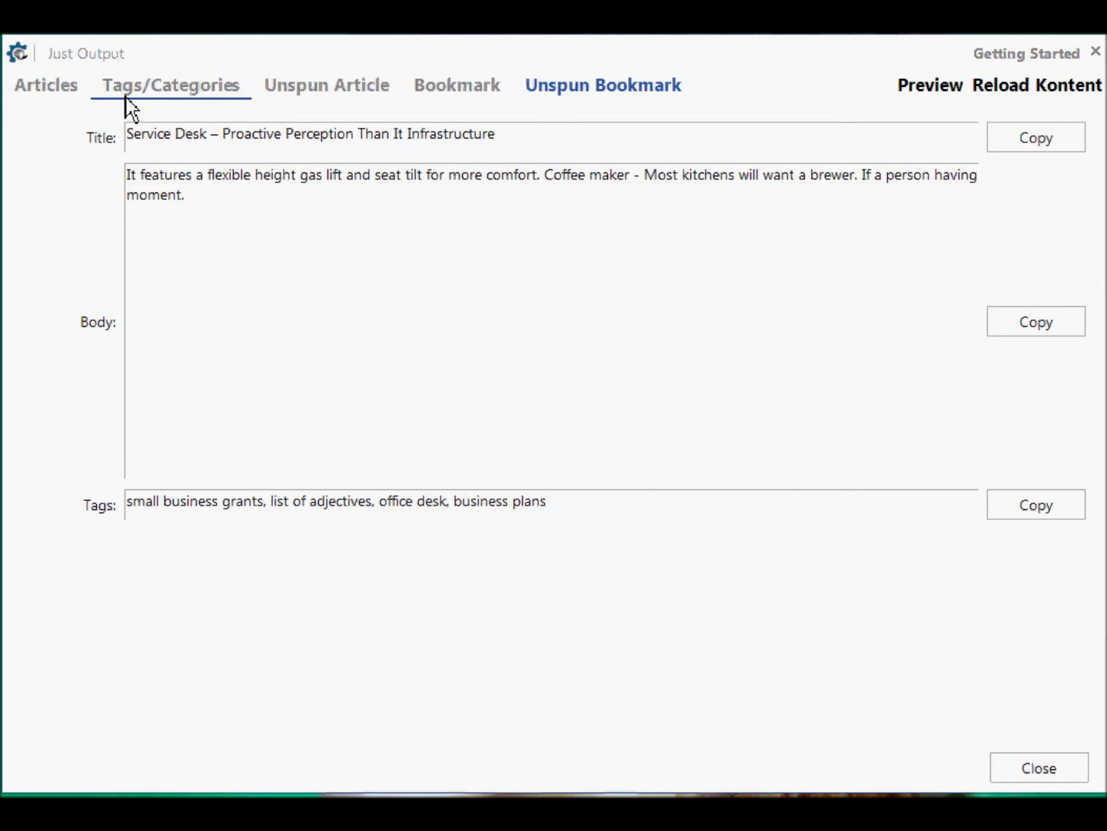
{"action": "left_click", "coordinate": [1050, 778]}
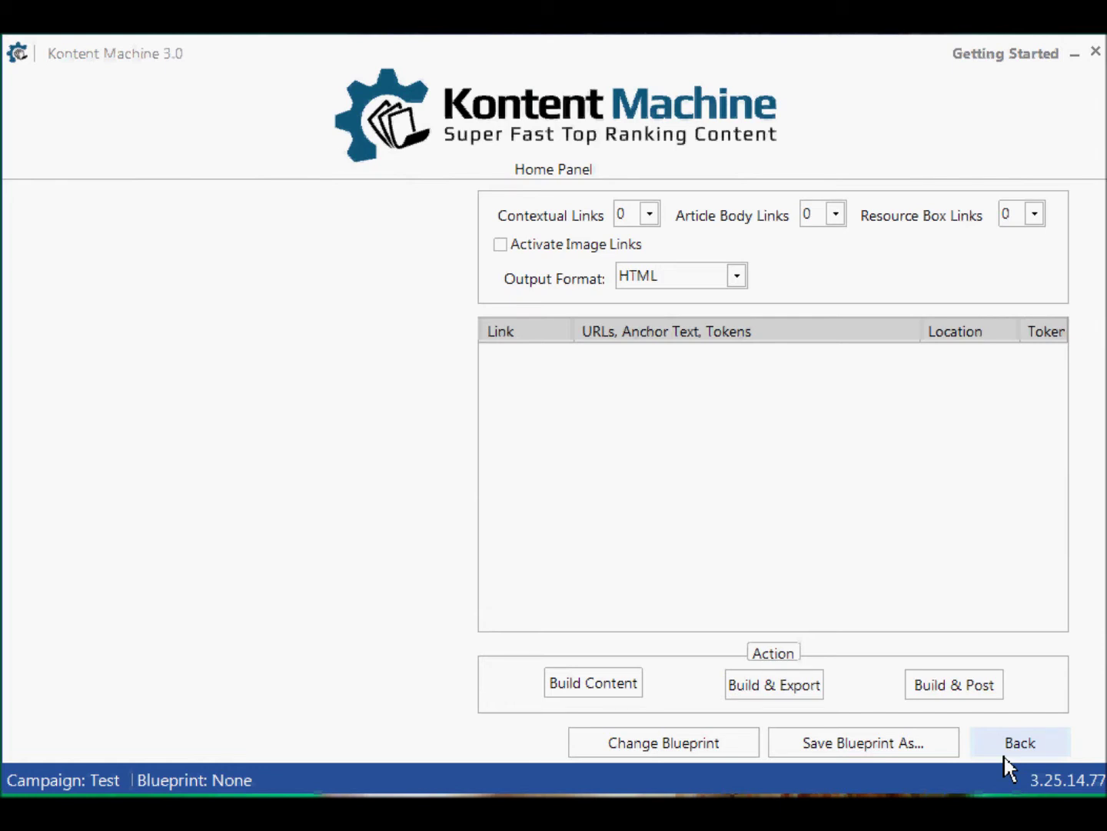
{"action": "left_click", "coordinate": [651, 217]}
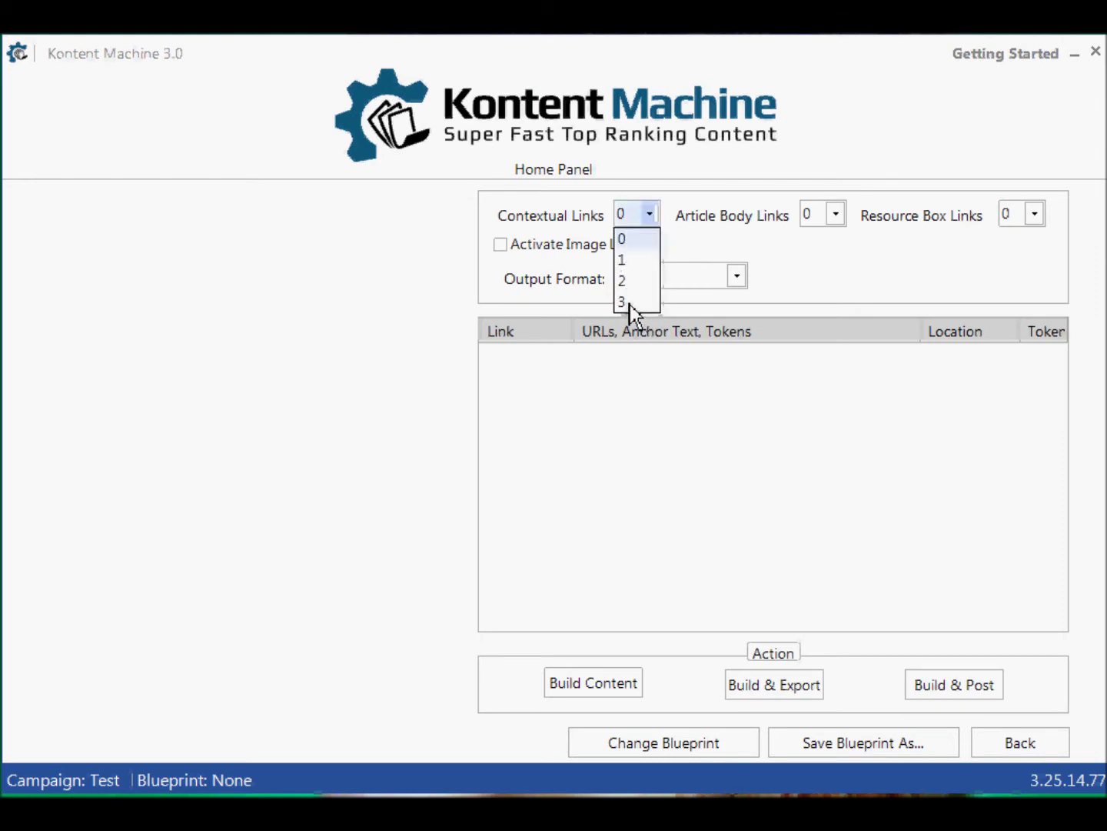
{"action": "left_click", "coordinate": [630, 302]}
{"action": "left_click", "coordinate": [655, 217]}
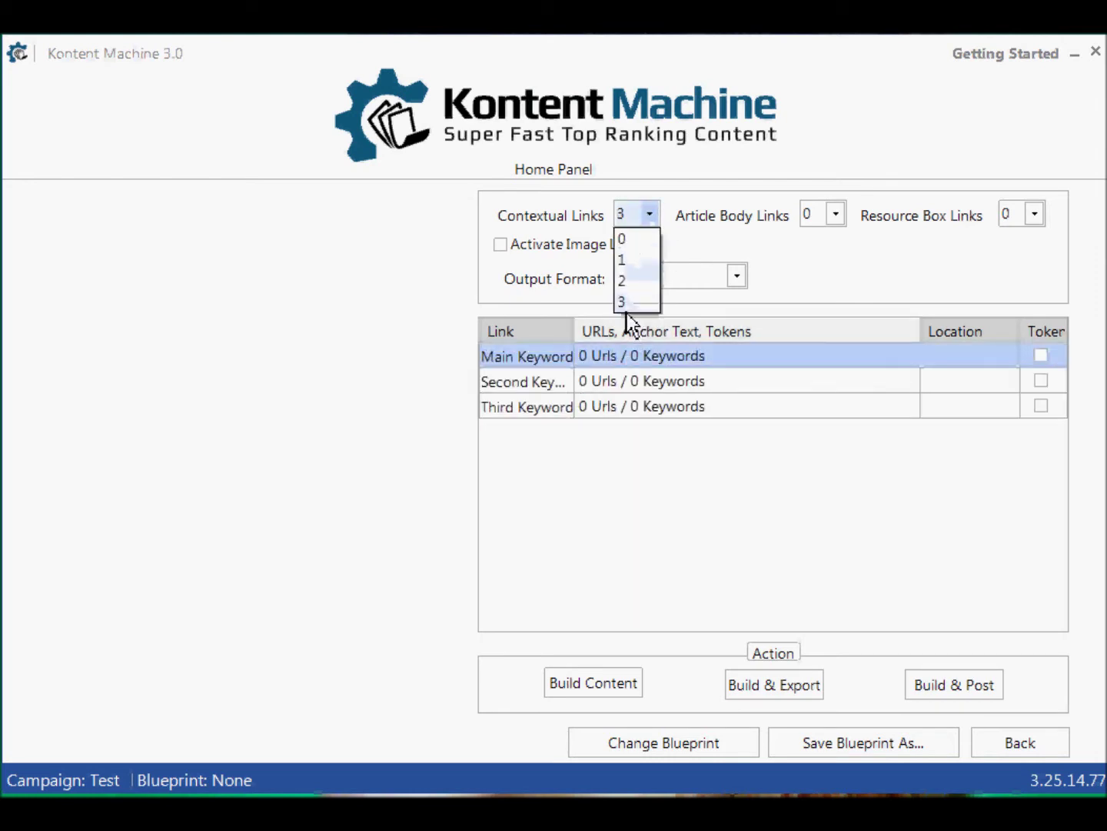
{"action": "left_click", "coordinate": [646, 220]}
{"action": "left_click", "coordinate": [650, 219]}
{"action": "left_click", "coordinate": [629, 242]}
{"action": "left_click", "coordinate": [836, 219]}
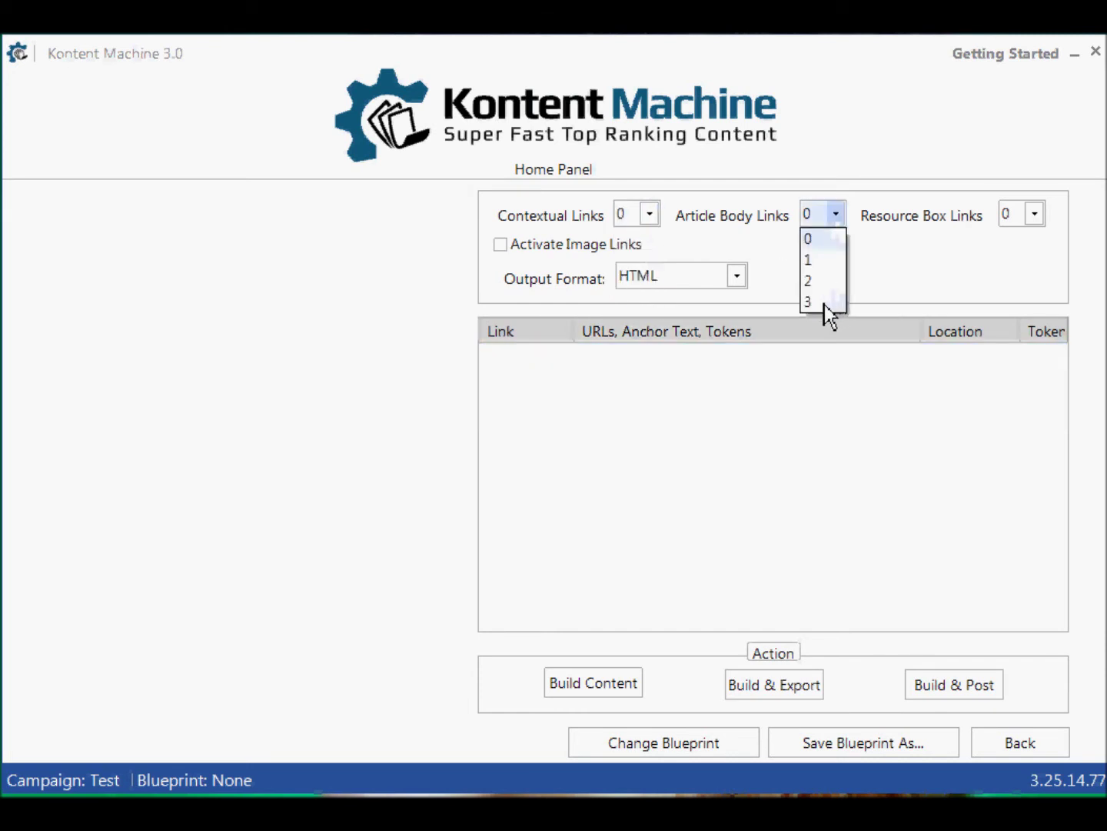
{"action": "left_click", "coordinate": [825, 303]}
{"action": "left_click", "coordinate": [836, 217]}
{"action": "left_click", "coordinate": [810, 239]}
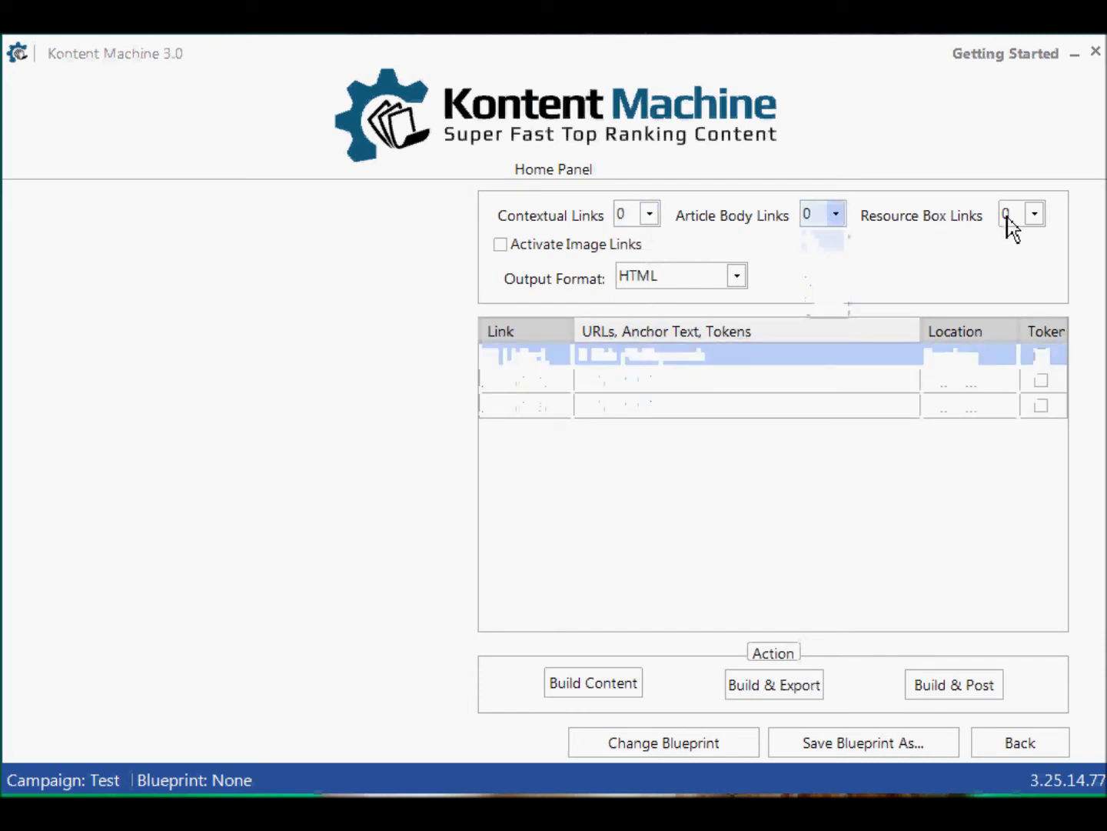
{"action": "left_click", "coordinate": [1036, 217]}
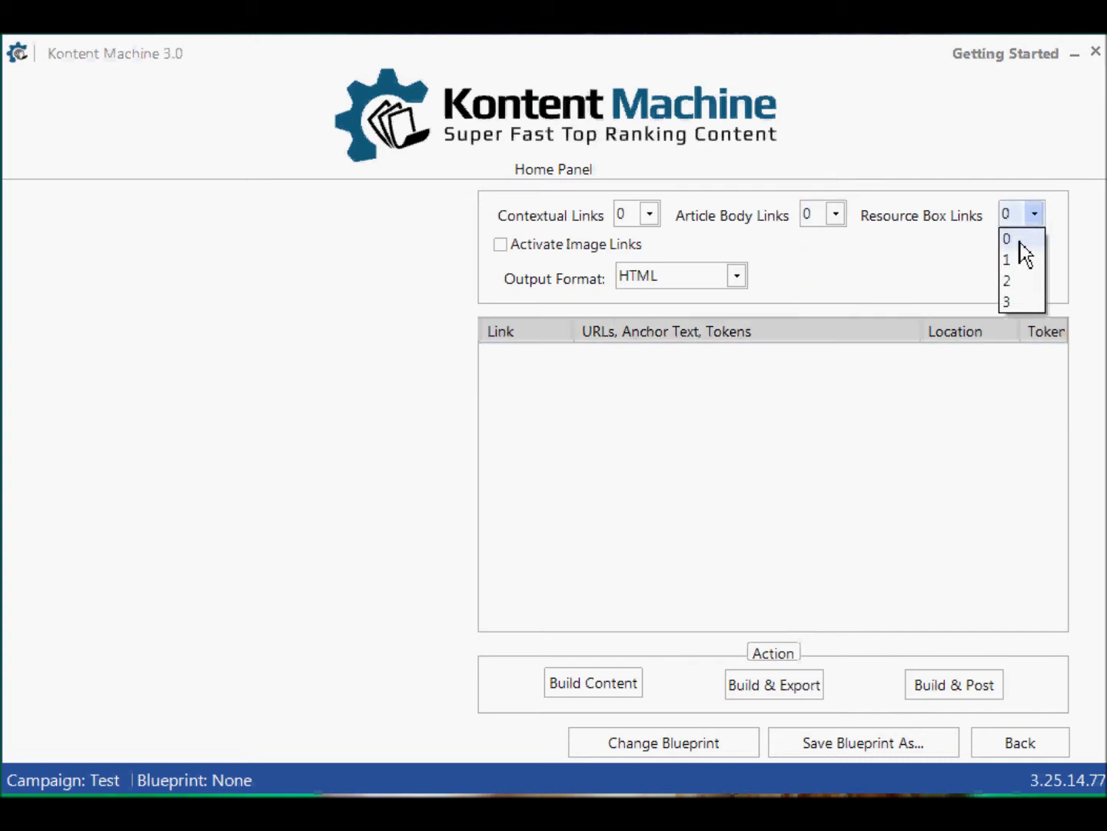
{"action": "left_click", "coordinate": [1020, 241]}
{"action": "left_click", "coordinate": [500, 244]}
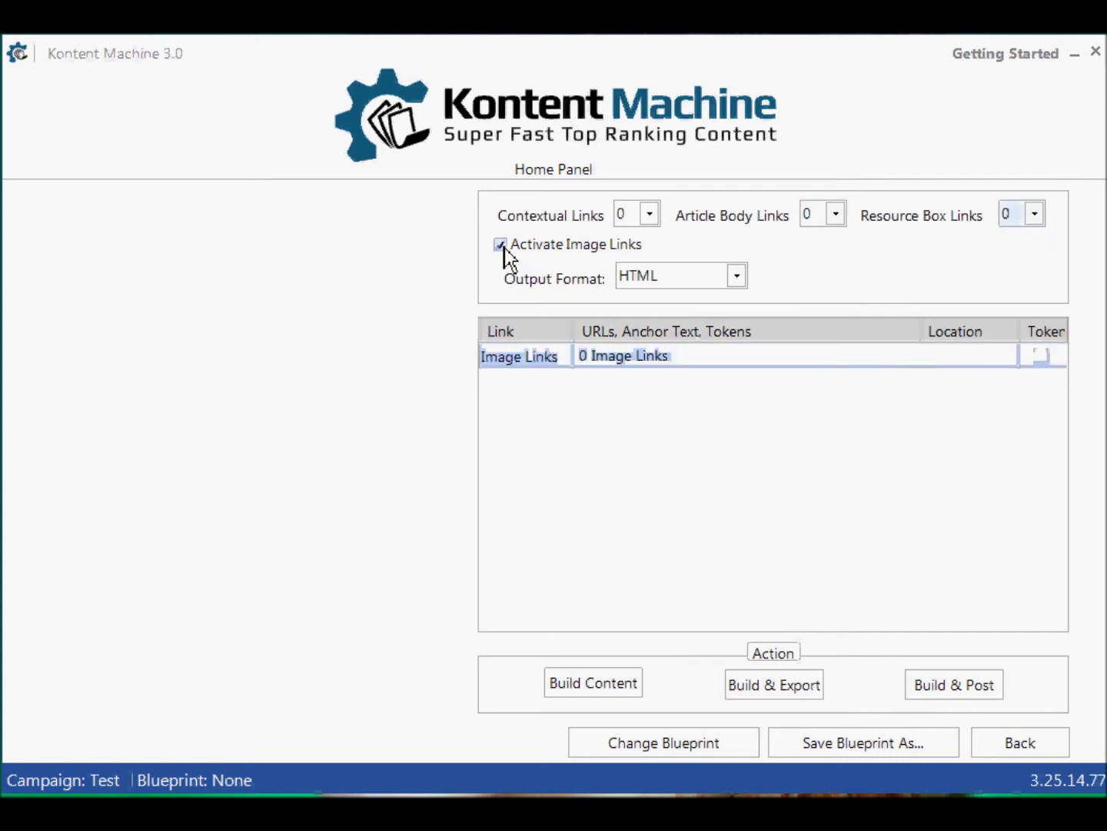
{"action": "left_click", "coordinate": [509, 247]}
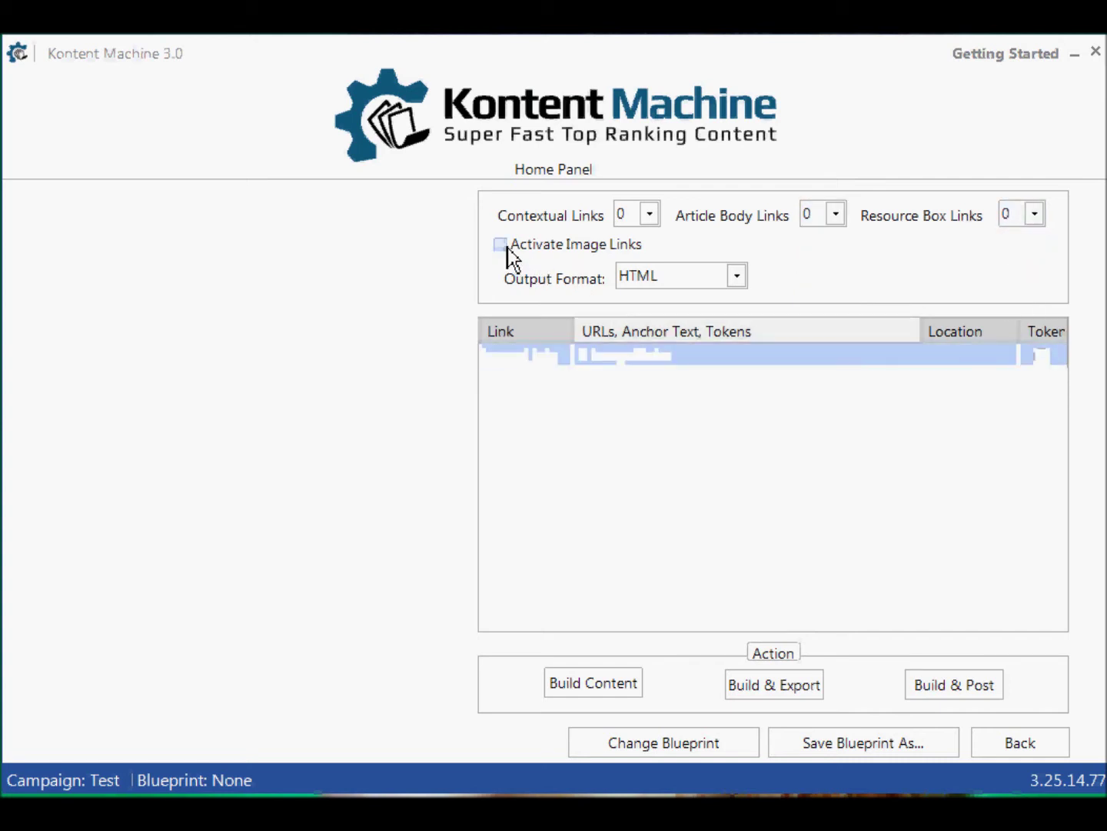
{"action": "left_click", "coordinate": [737, 277]}
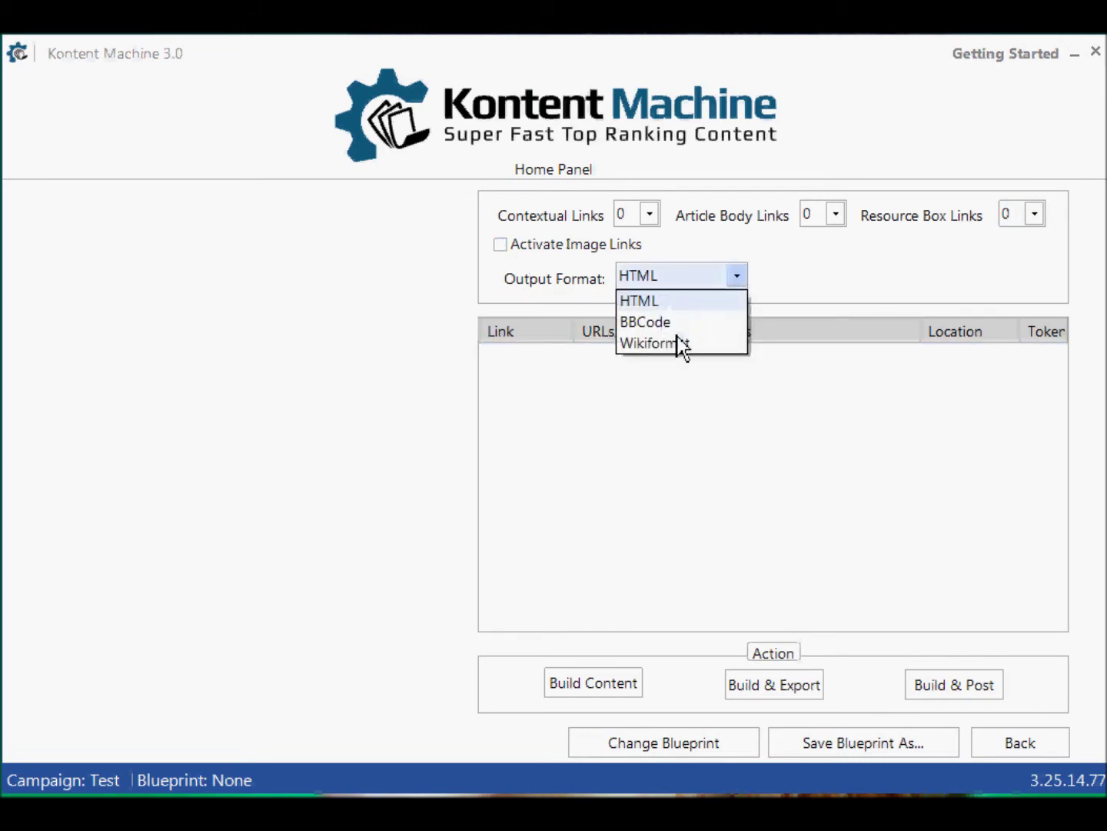
{"action": "left_click", "coordinate": [751, 285]}
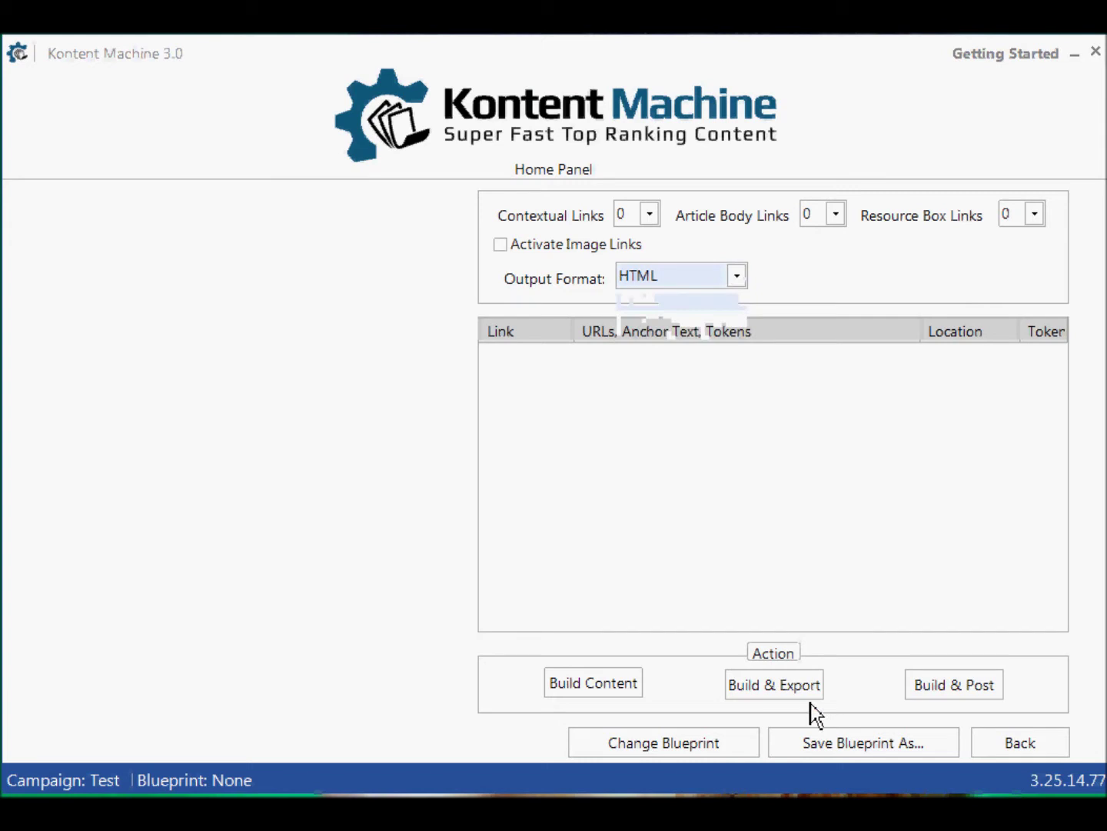
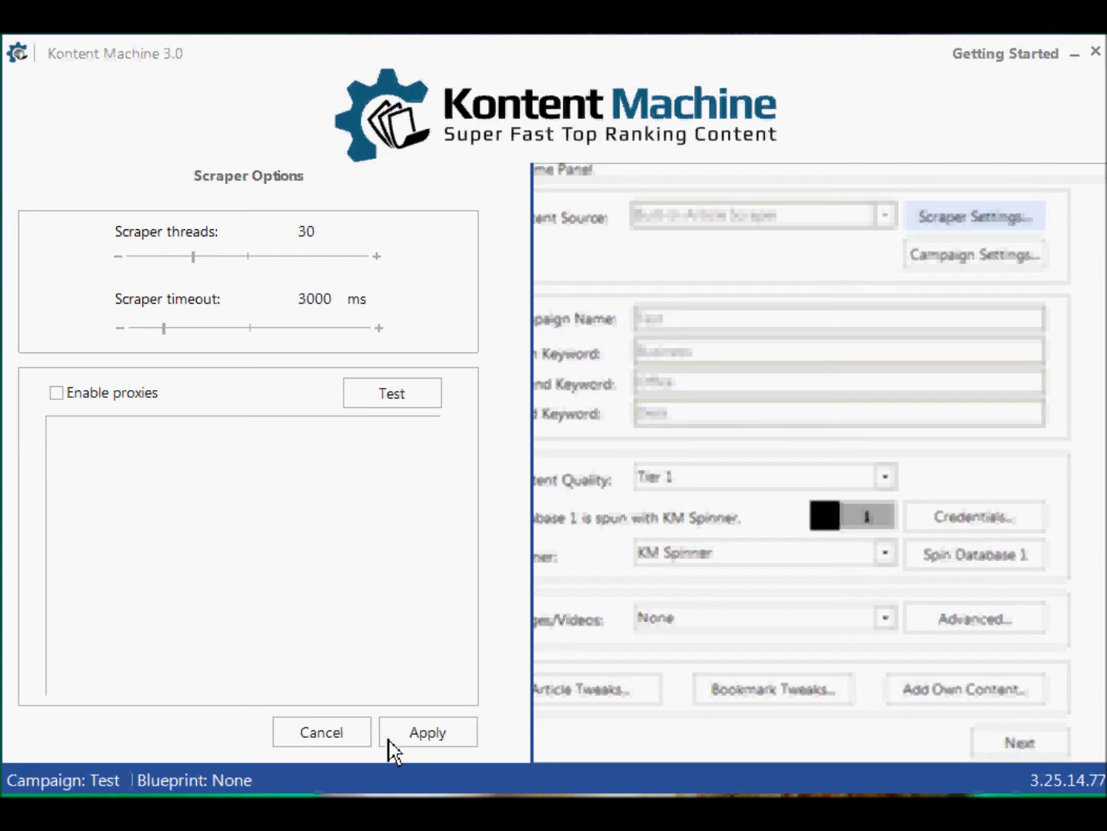
- Cancel the Scraper Options without saving any changes
{"action": "left_click", "coordinate": [338, 734]}
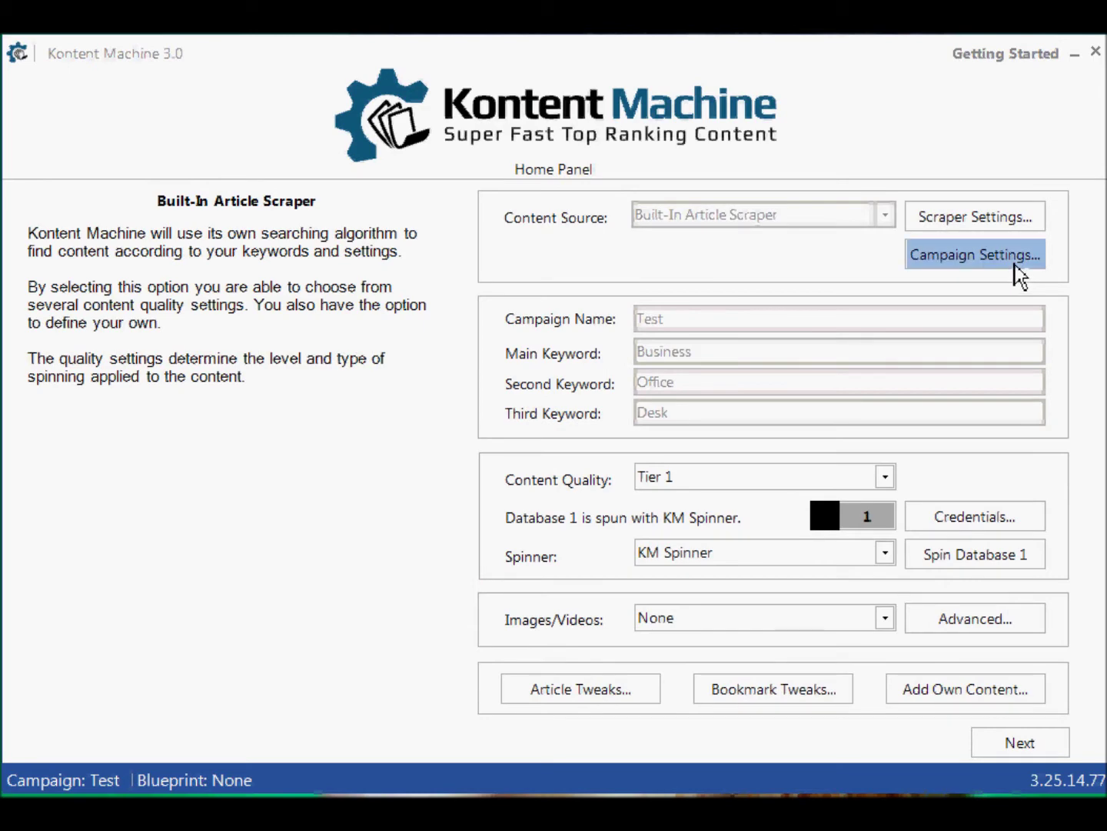
{"action": "left_click", "coordinate": [1015, 265]}
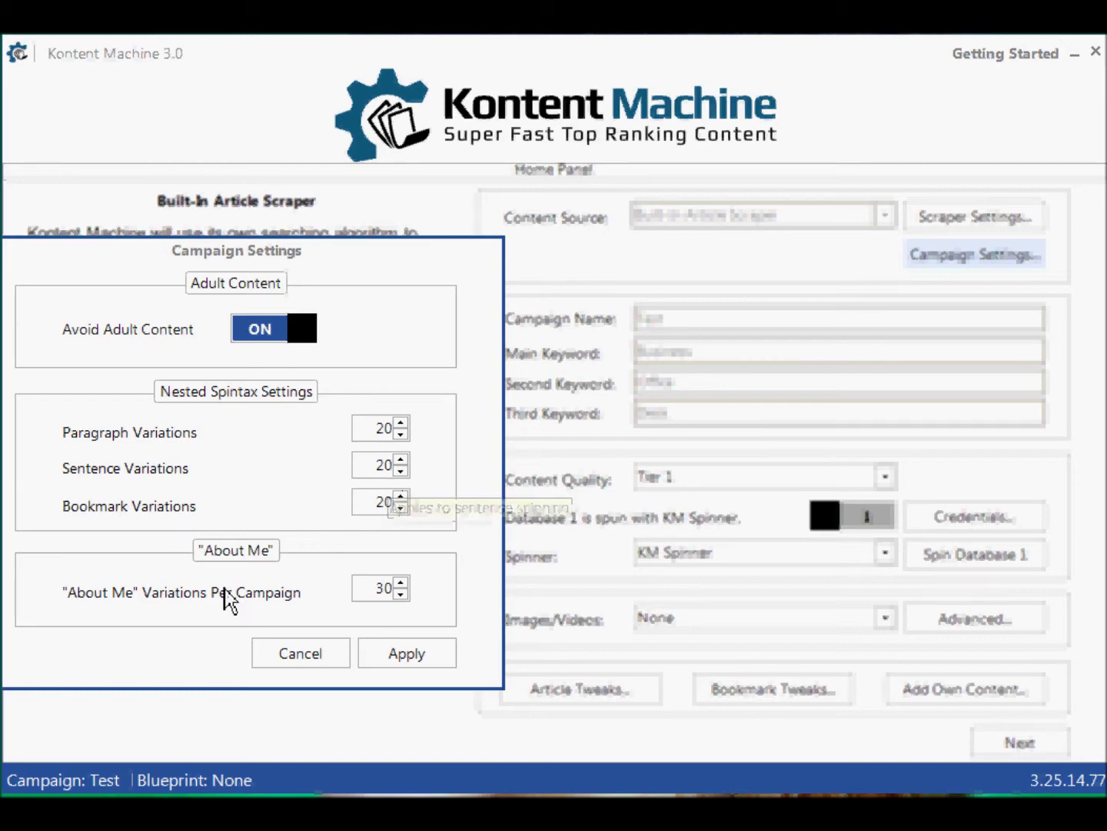
{"action": "left_click", "coordinate": [317, 660]}
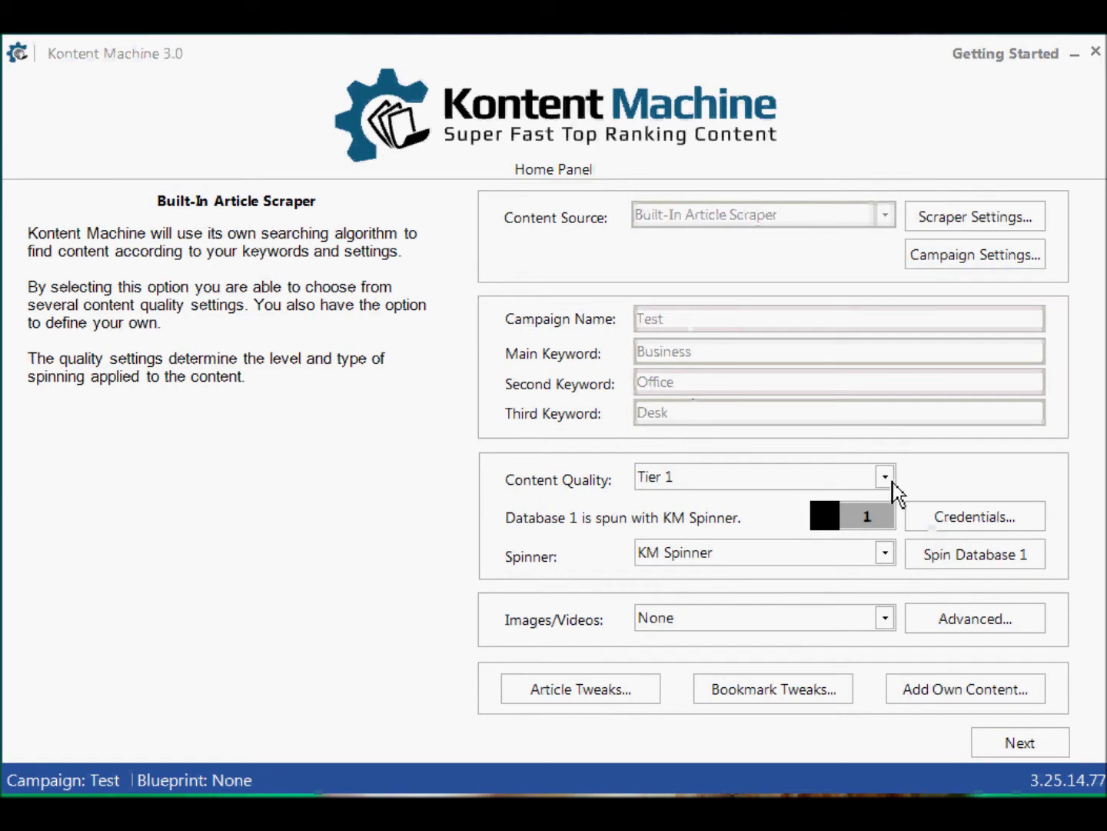
- Review the Content Quality tiers and leave Tier 1 selected
{"action": "left_click", "coordinate": [892, 481]}
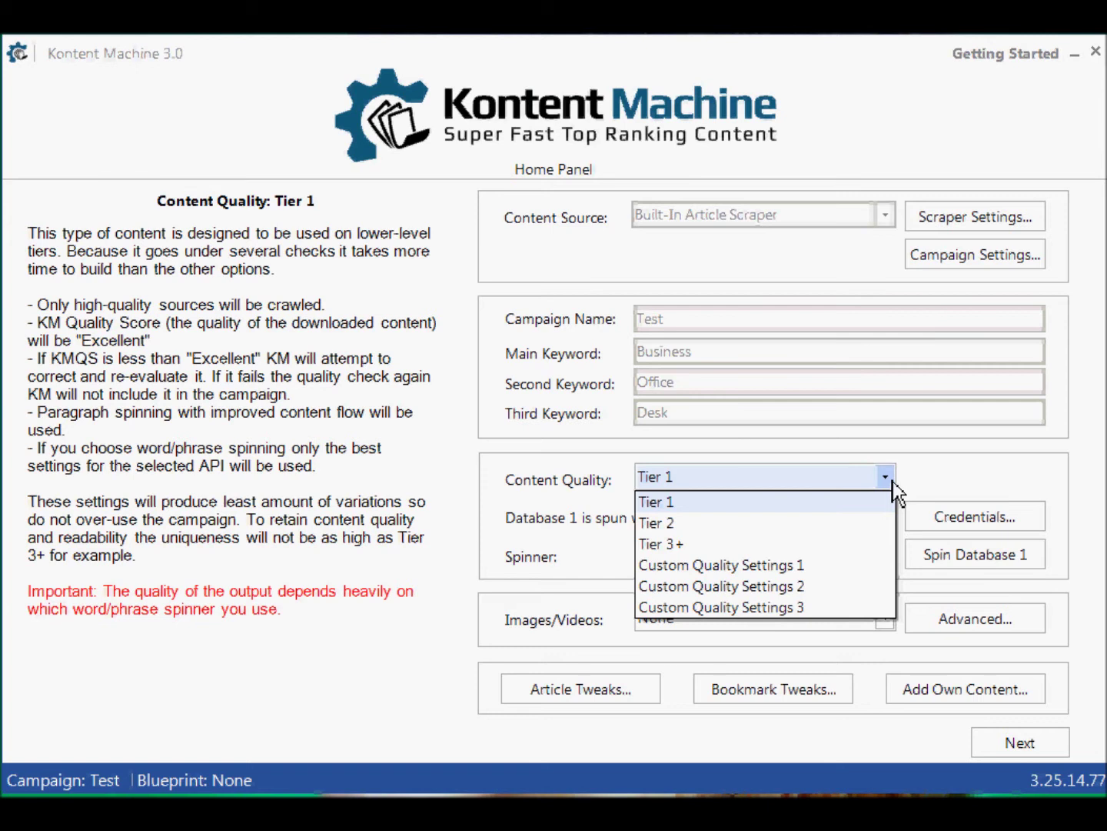
{"action": "left_click", "coordinate": [892, 482]}
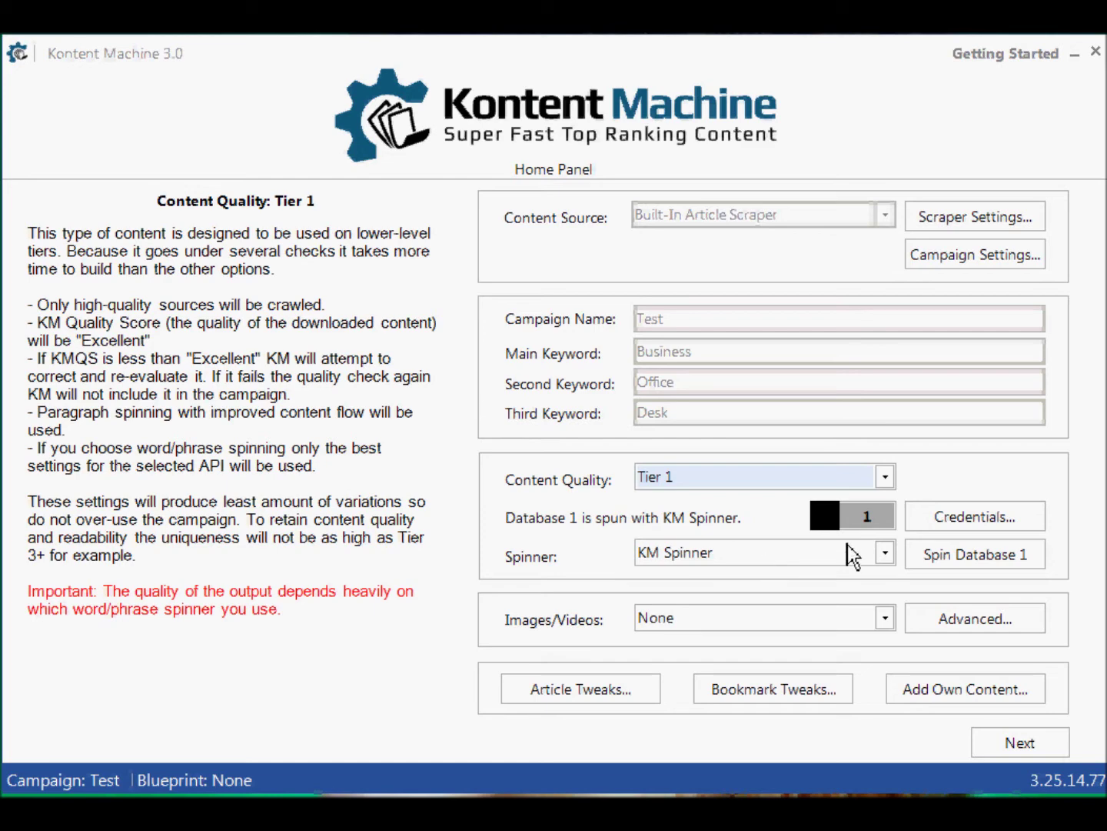
{"action": "left_click", "coordinate": [919, 523]}
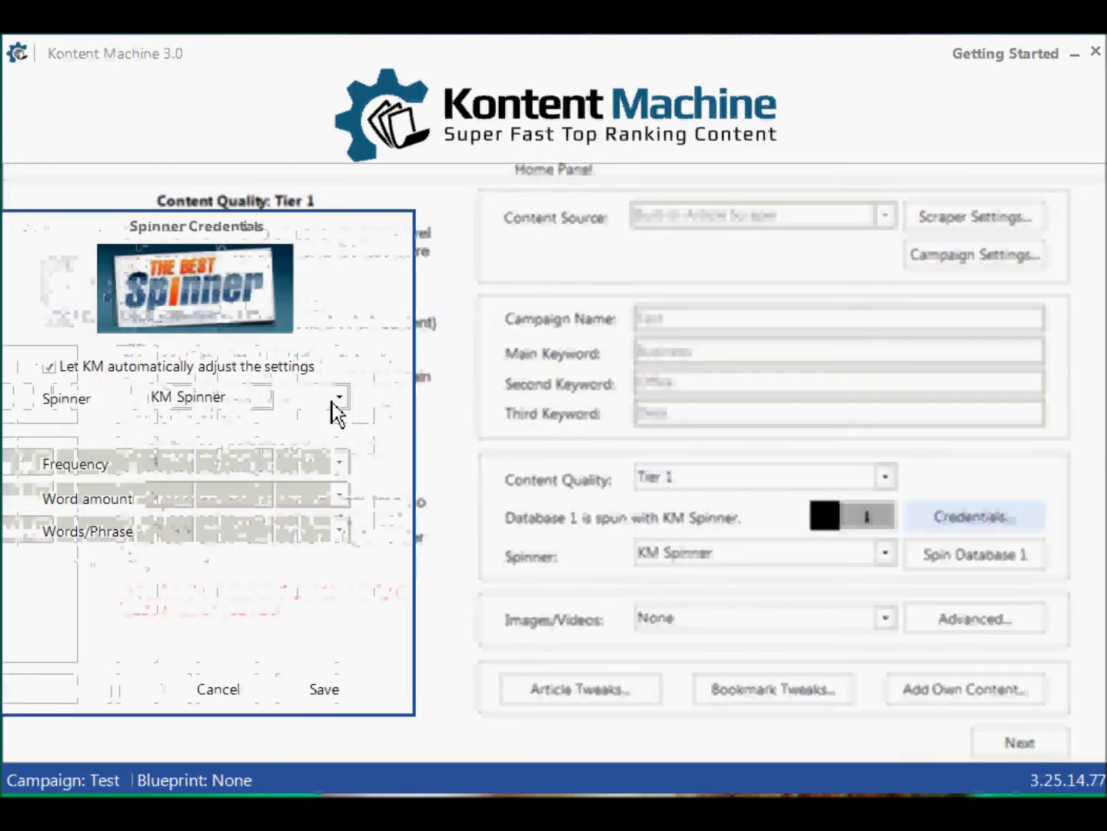
{"action": "left_click", "coordinate": [339, 398]}
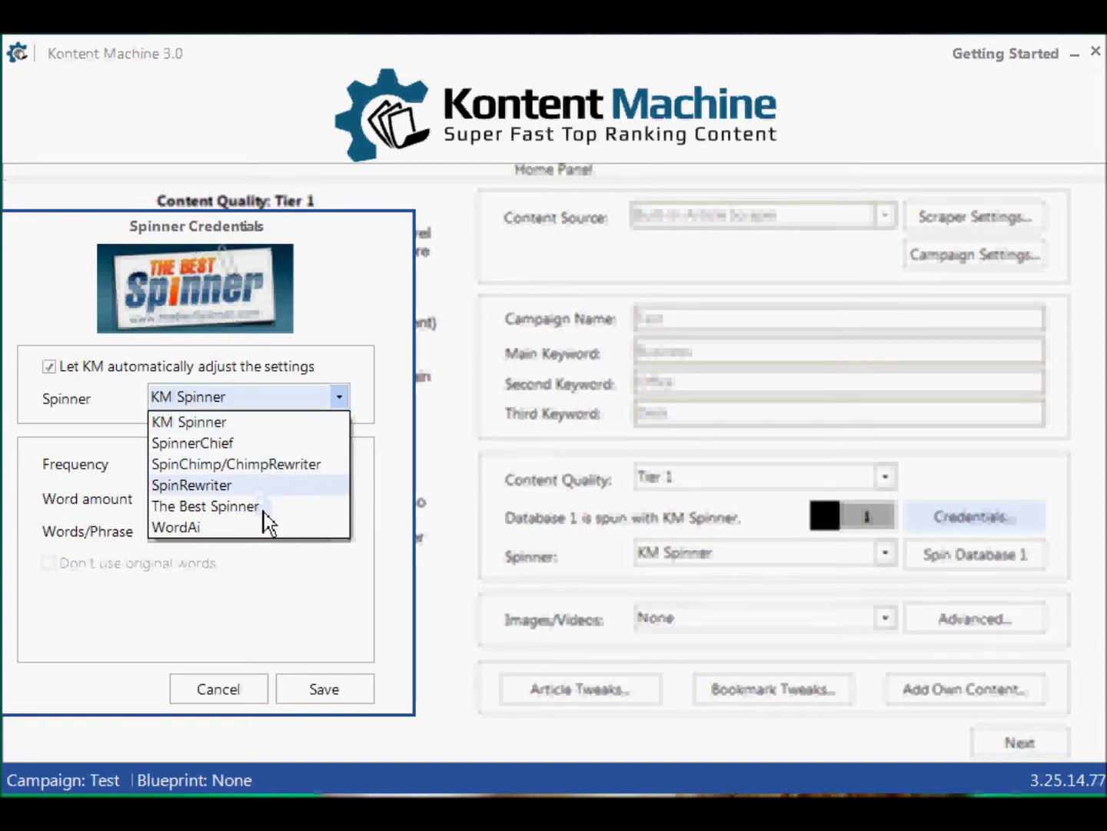
{"action": "left_click", "coordinate": [345, 354]}
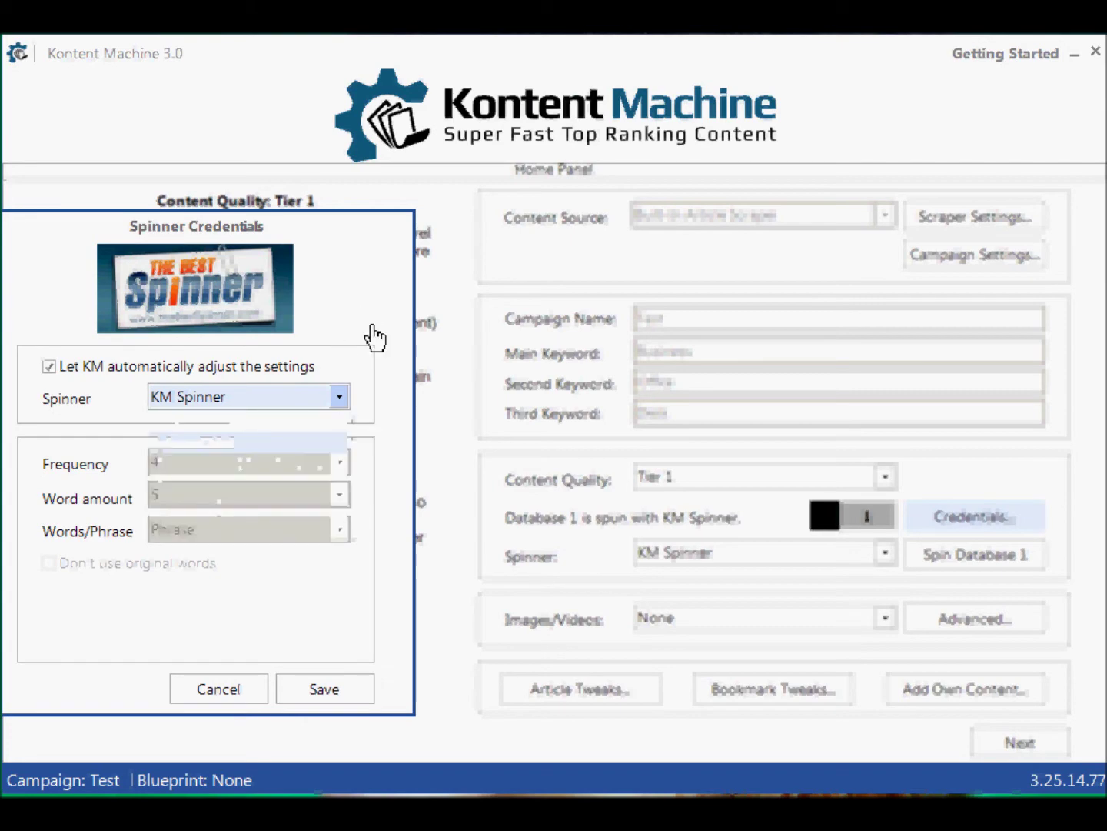
{"action": "left_click", "coordinate": [226, 689]}
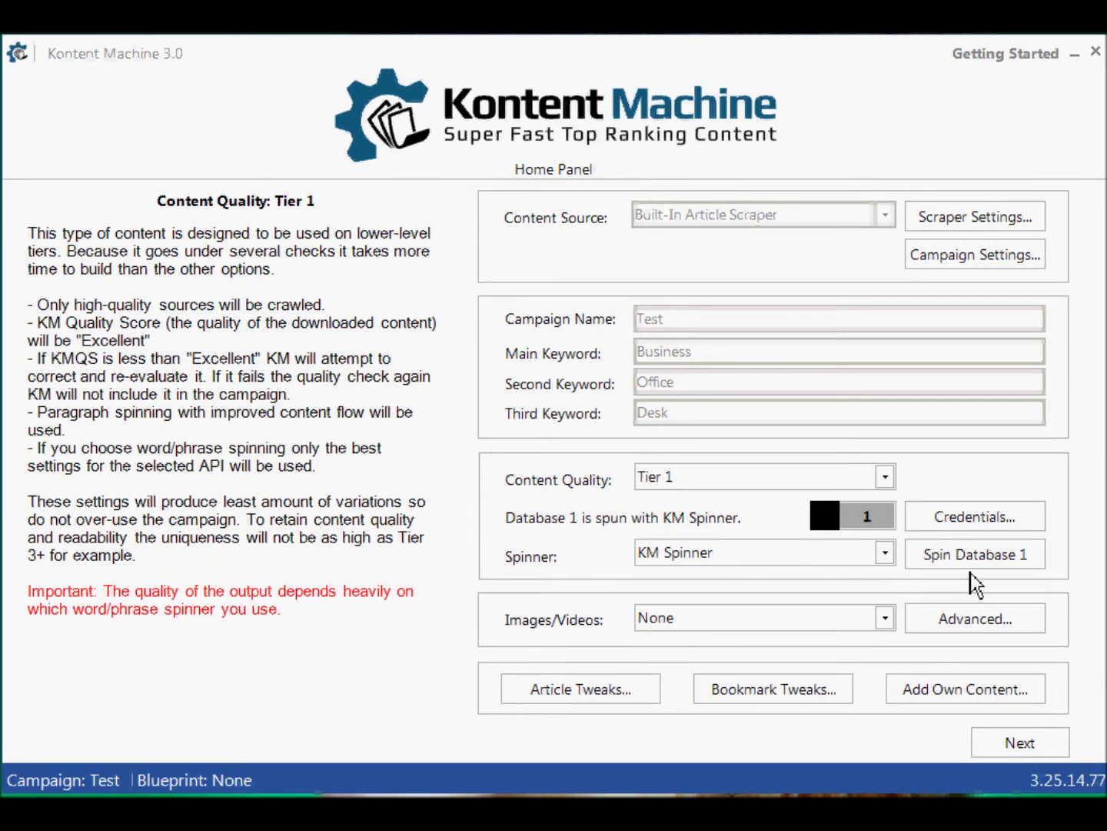
{"action": "left_click", "coordinate": [895, 620]}
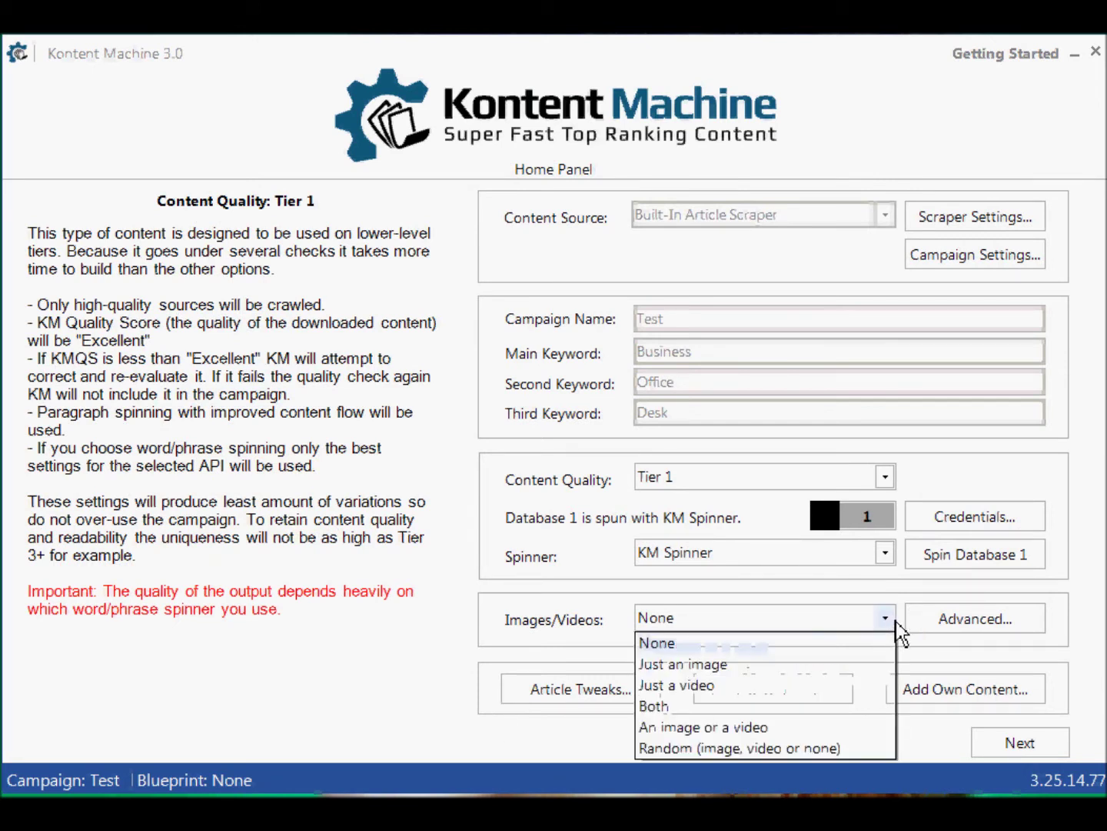
{"action": "left_click", "coordinate": [812, 567]}
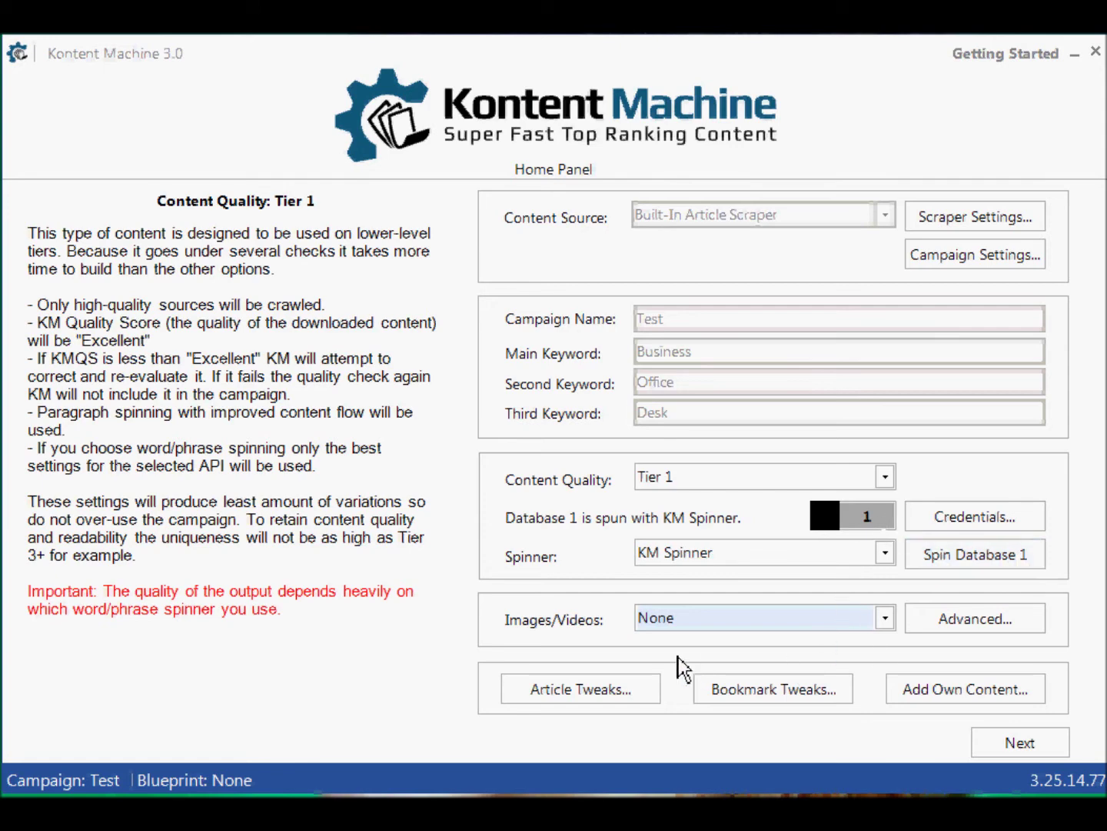
{"action": "left_click", "coordinate": [986, 622]}
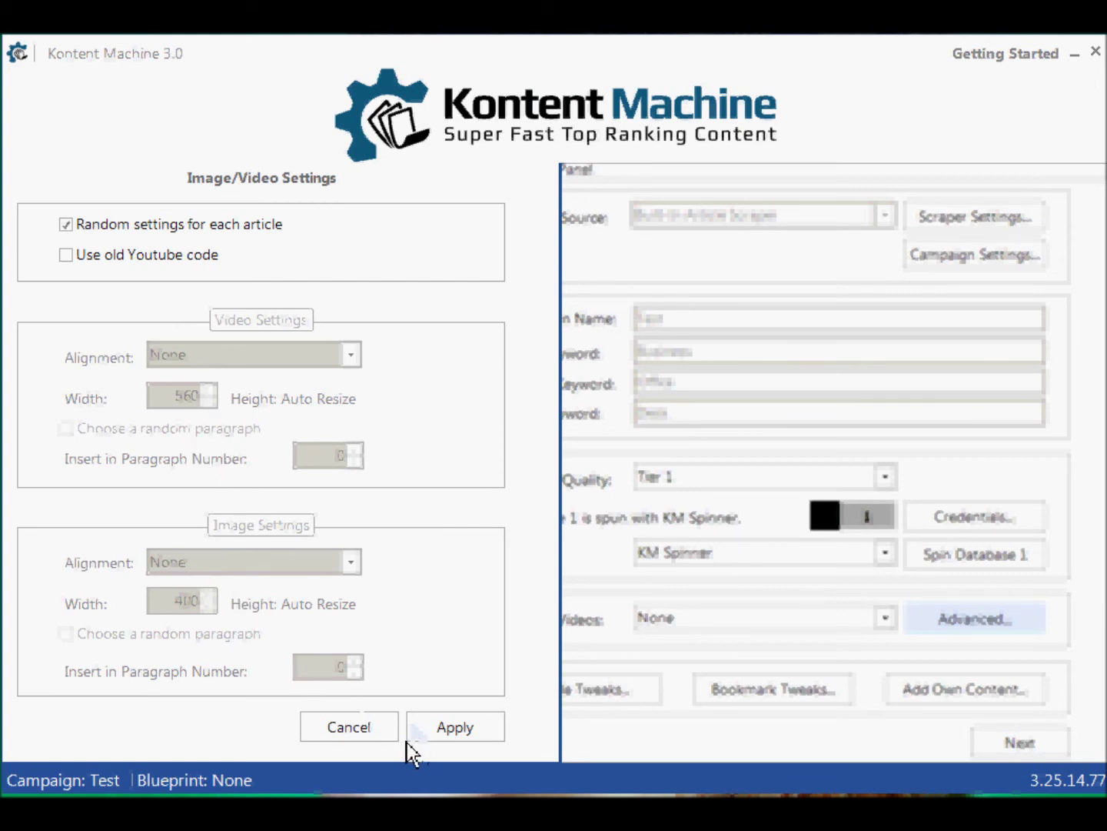
{"action": "left_click", "coordinate": [363, 734]}
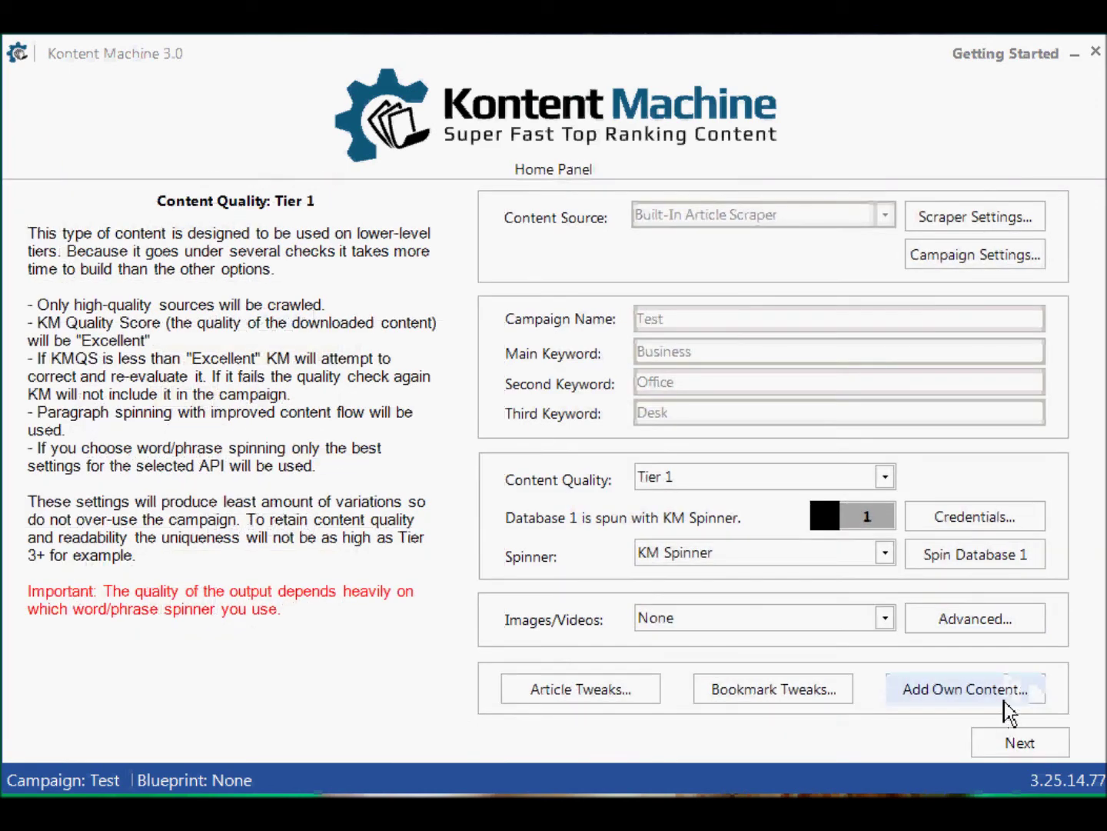
- From Add Own Content, try activating Custom Content 1, dismiss the set-up-first error, then set it up
{"action": "left_click", "coordinate": [1004, 699]}
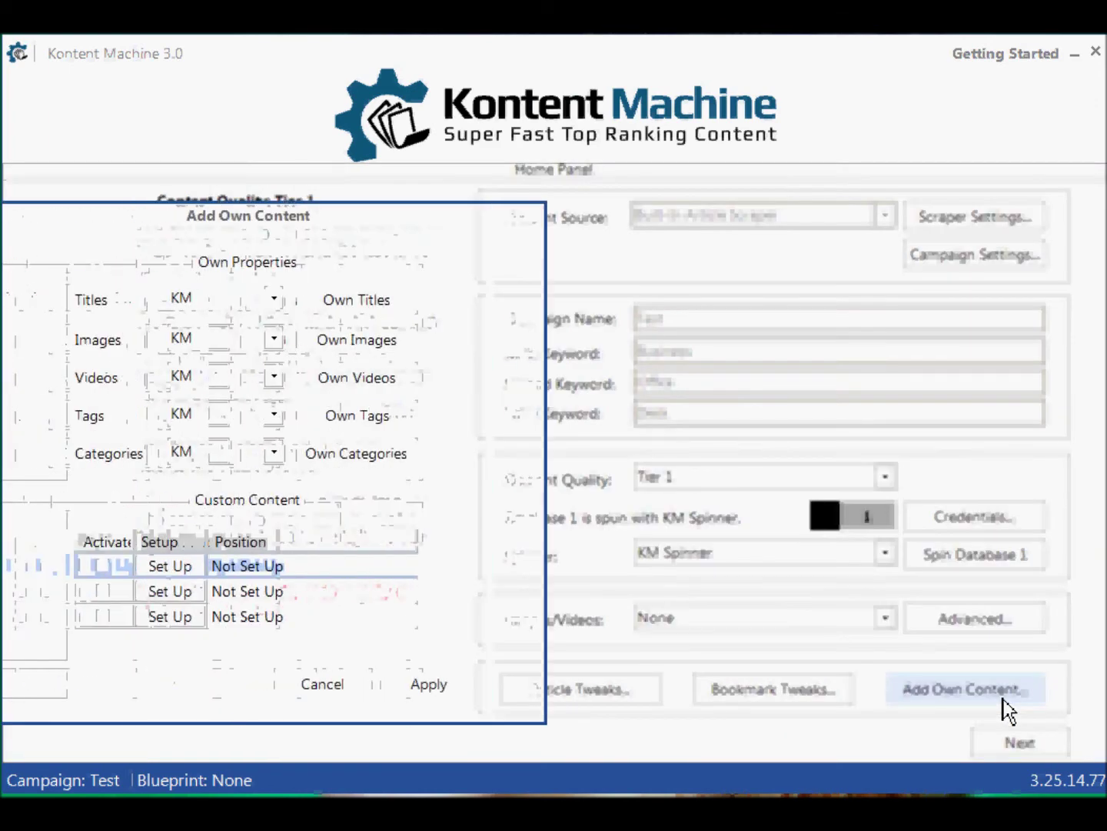
{"action": "left_click", "coordinate": [107, 564]}
{"action": "left_click", "coordinate": [570, 525]}
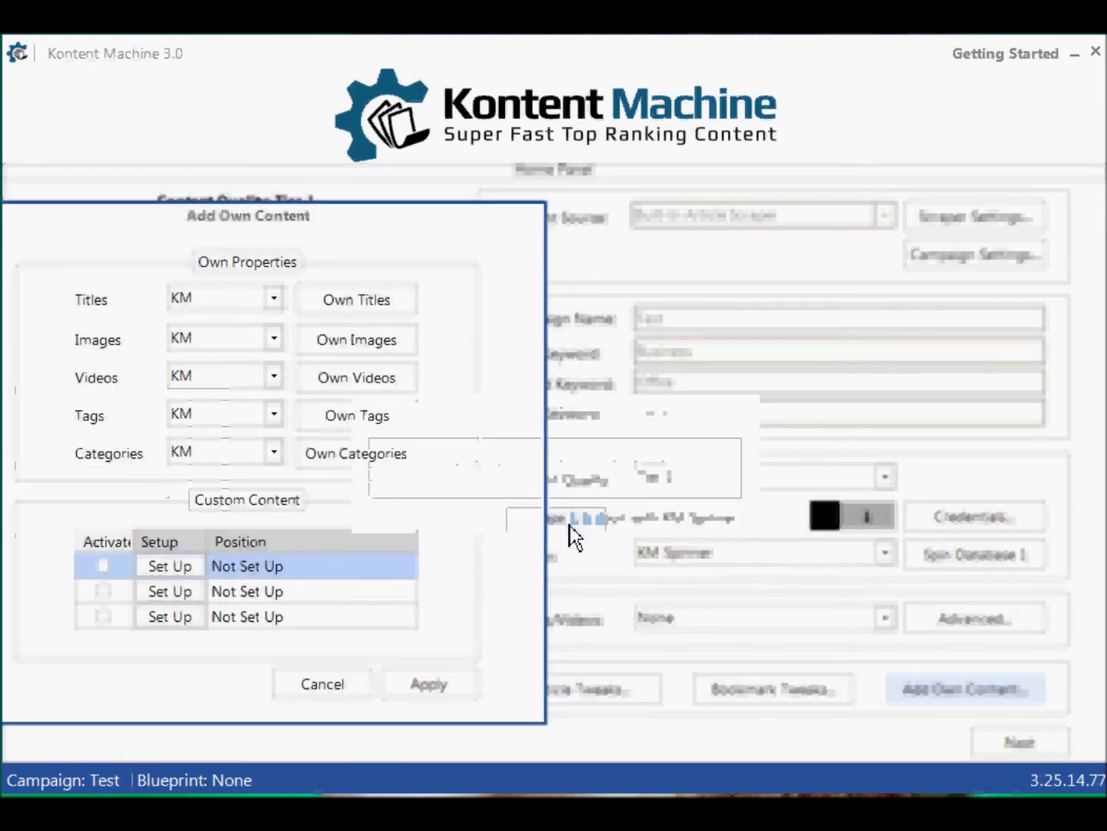
{"action": "left_click", "coordinate": [156, 569]}
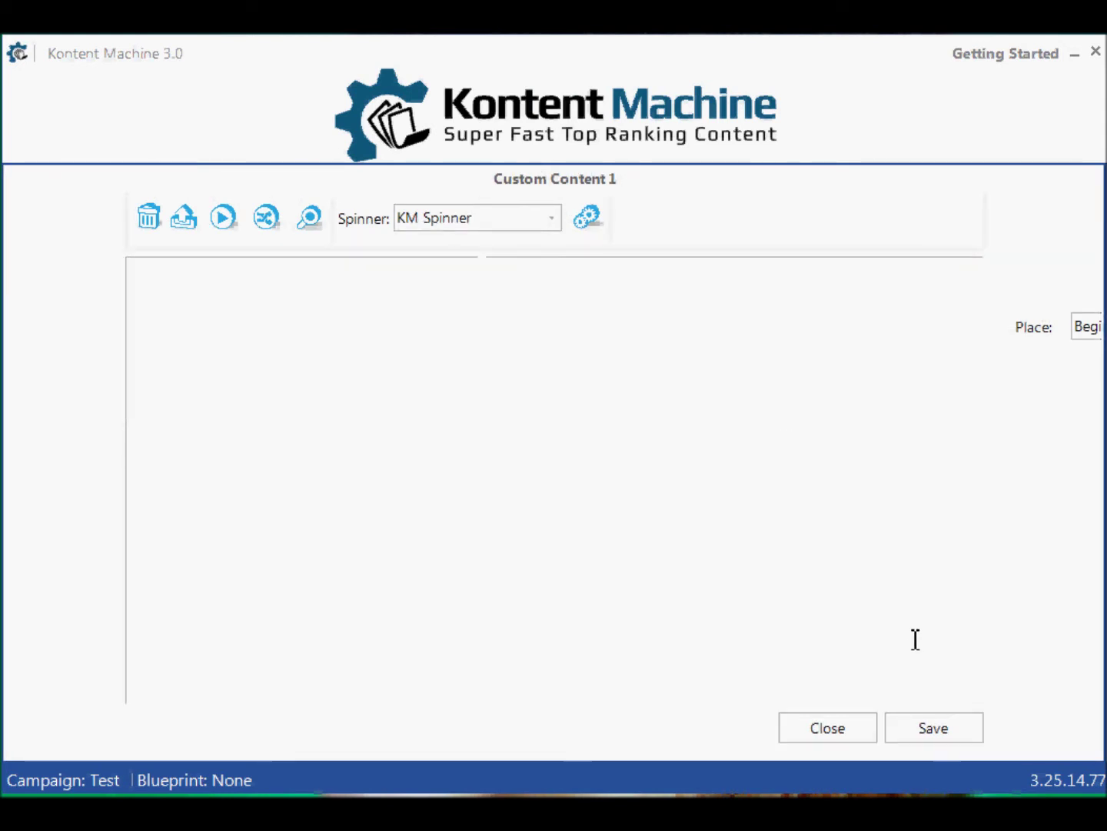
- Keep KM Spinner for Custom Content 1 and leave its Spinner Settings unchanged
{"action": "left_click", "coordinate": [927, 735]}
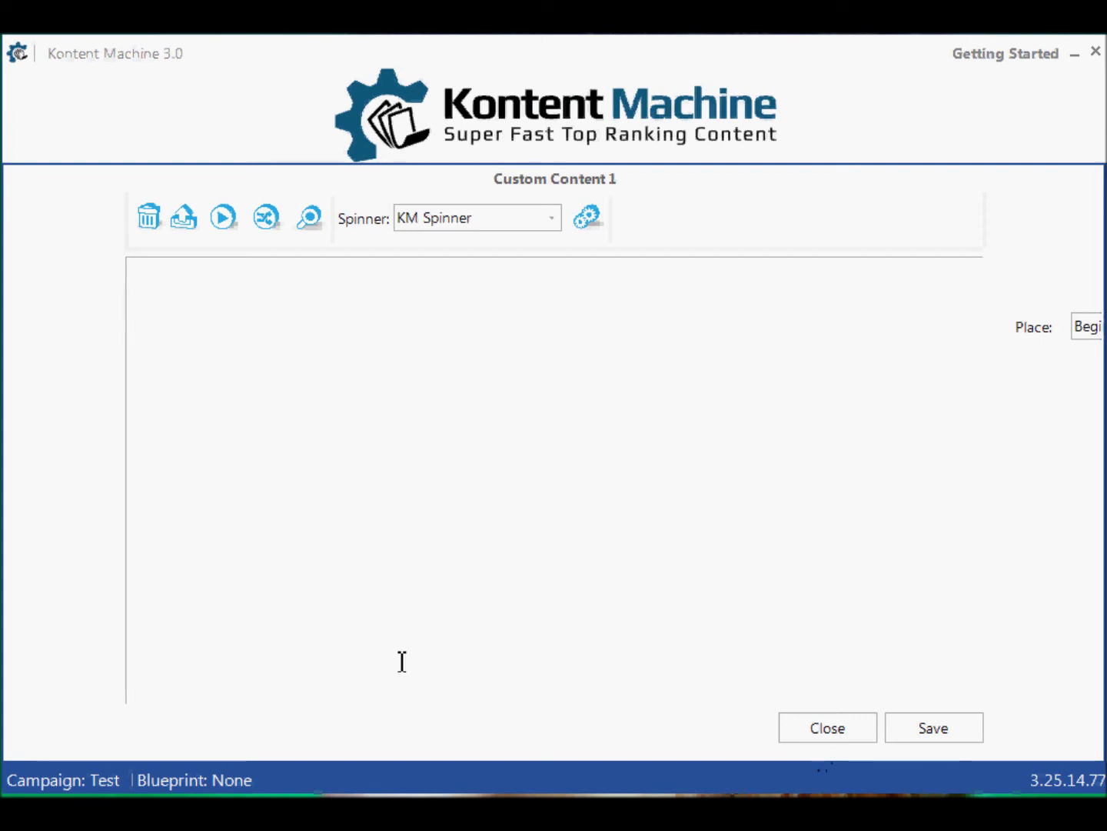
{"action": "left_click", "coordinate": [551, 219]}
{"action": "left_click", "coordinate": [558, 225]}
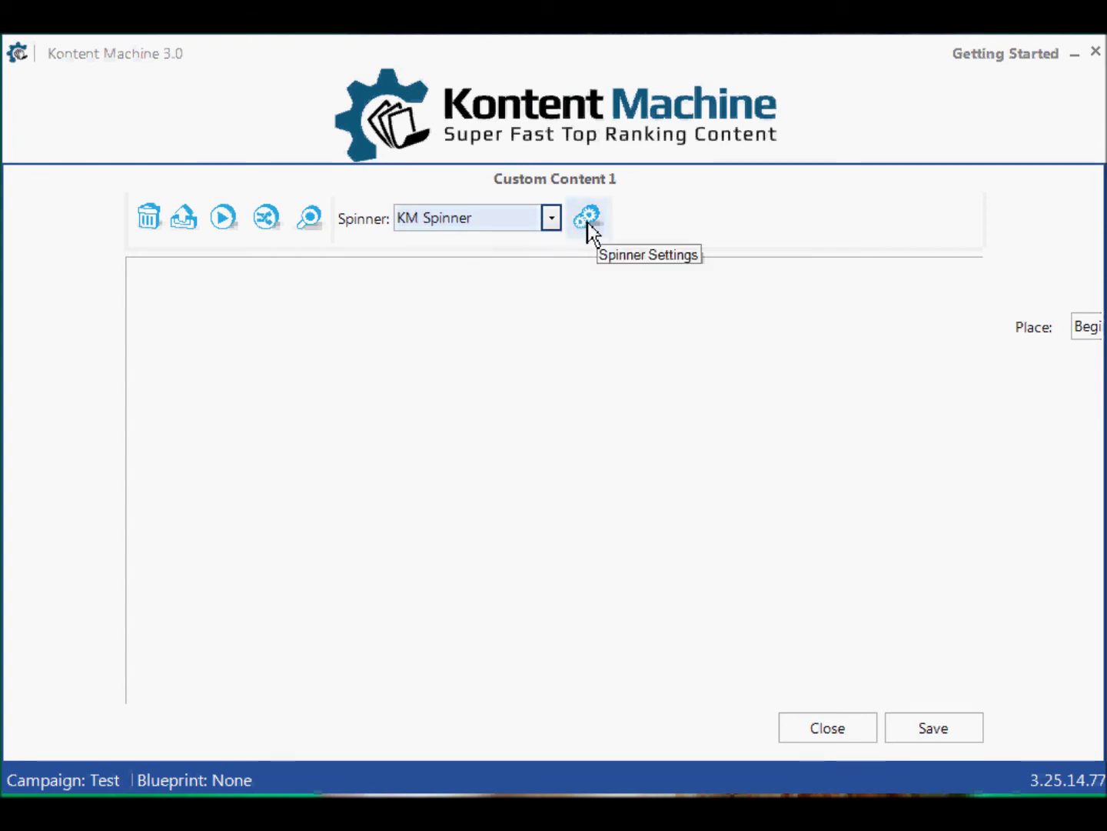
{"action": "left_click", "coordinate": [588, 222]}
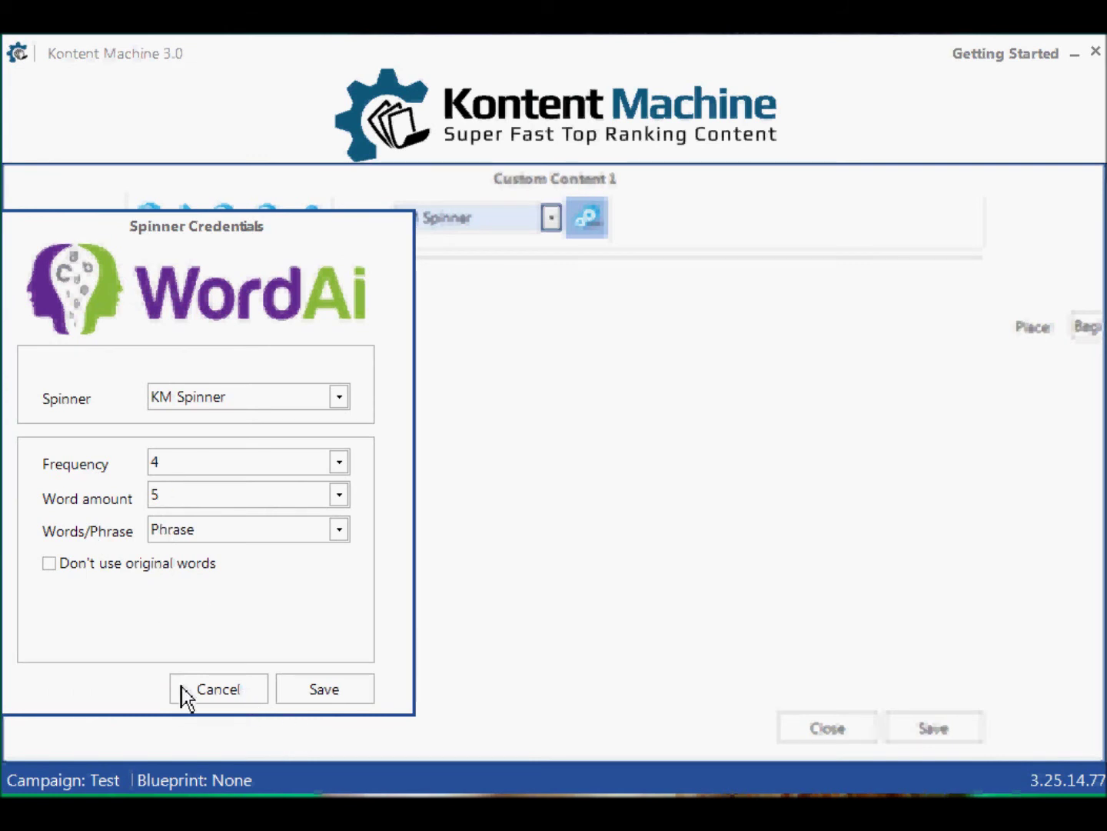
{"action": "left_click", "coordinate": [219, 689]}
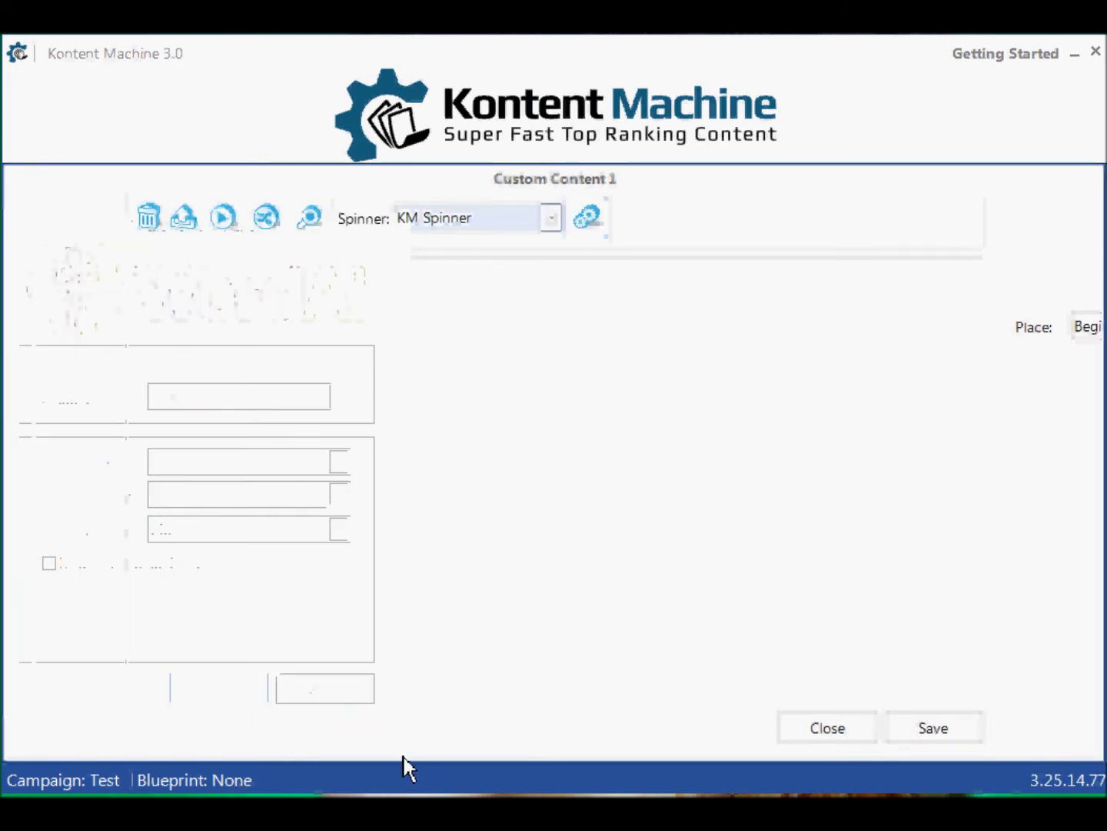
- Keep the placement at Beginning and close the empty Custom Content 1 editor
{"action": "left_click", "coordinate": [1089, 327]}
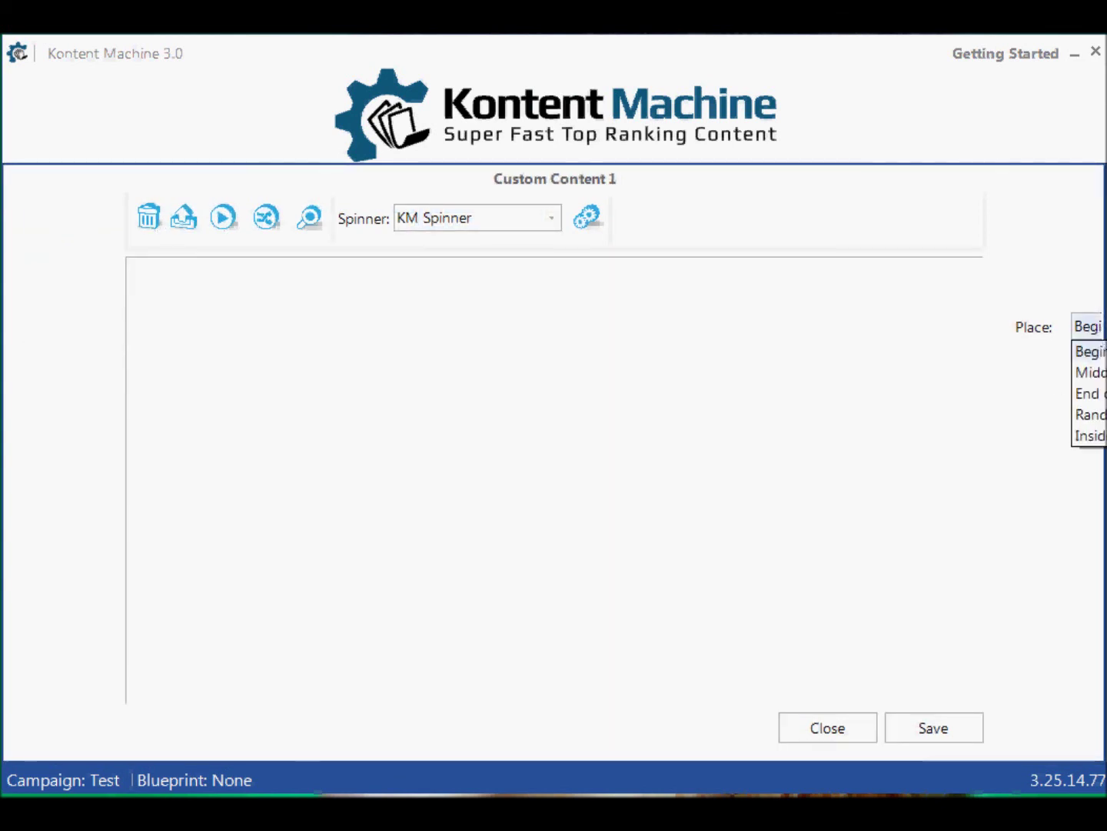
{"action": "left_click", "coordinate": [1008, 87]}
{"action": "left_click", "coordinate": [1087, 327]}
{"action": "left_click", "coordinate": [987, 279]}
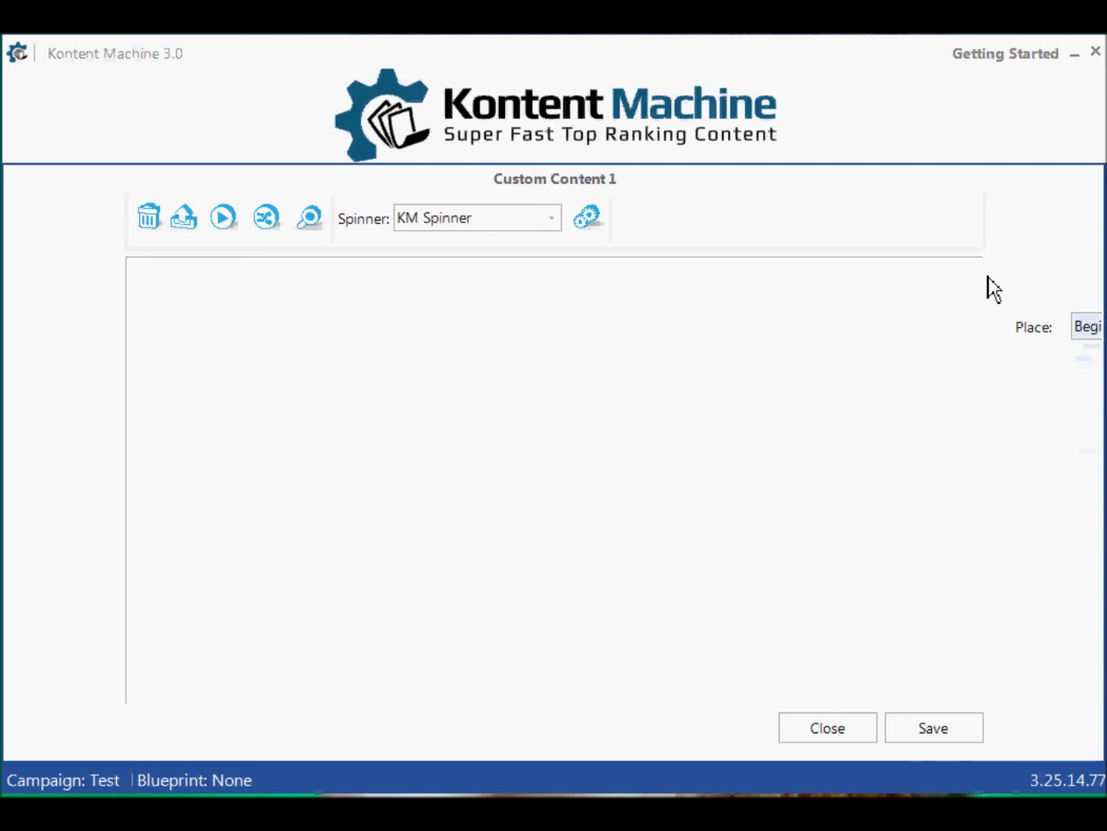
{"action": "left_click", "coordinate": [842, 726]}
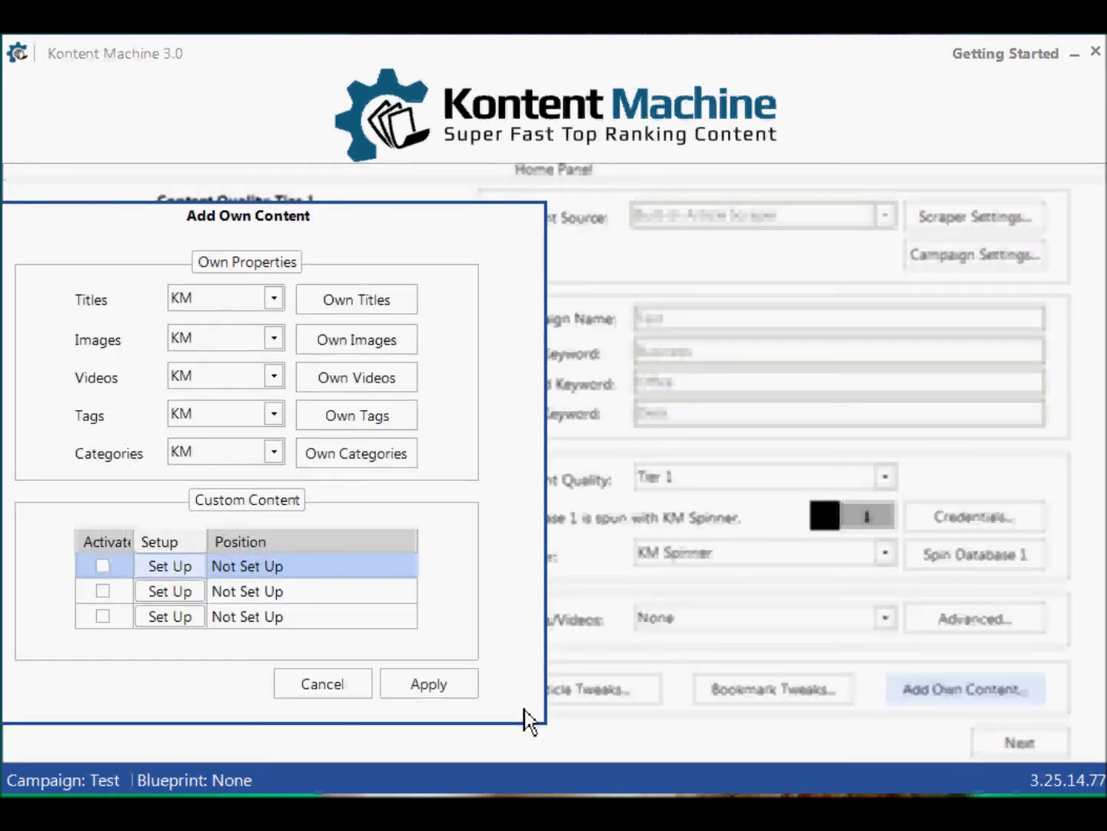
- Cancel the Add Own Content dialog, leaving all three custom slots Not Set Up
{"action": "left_click", "coordinate": [347, 691]}
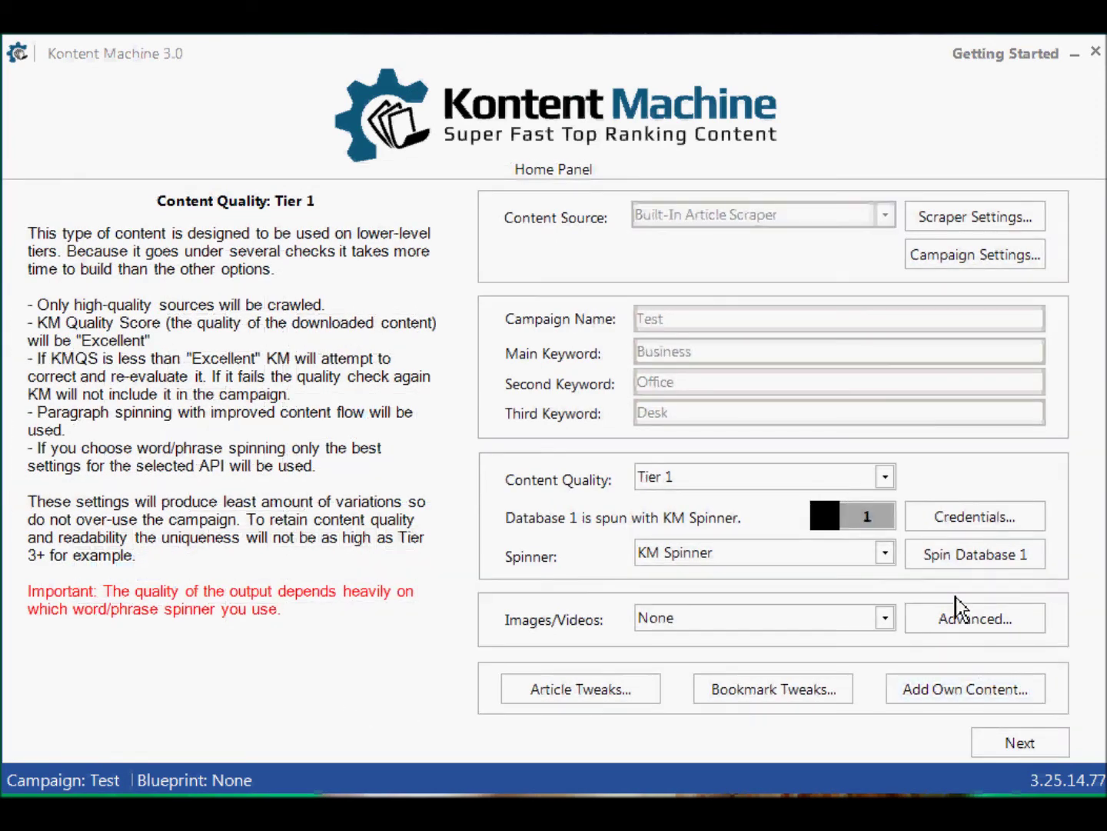